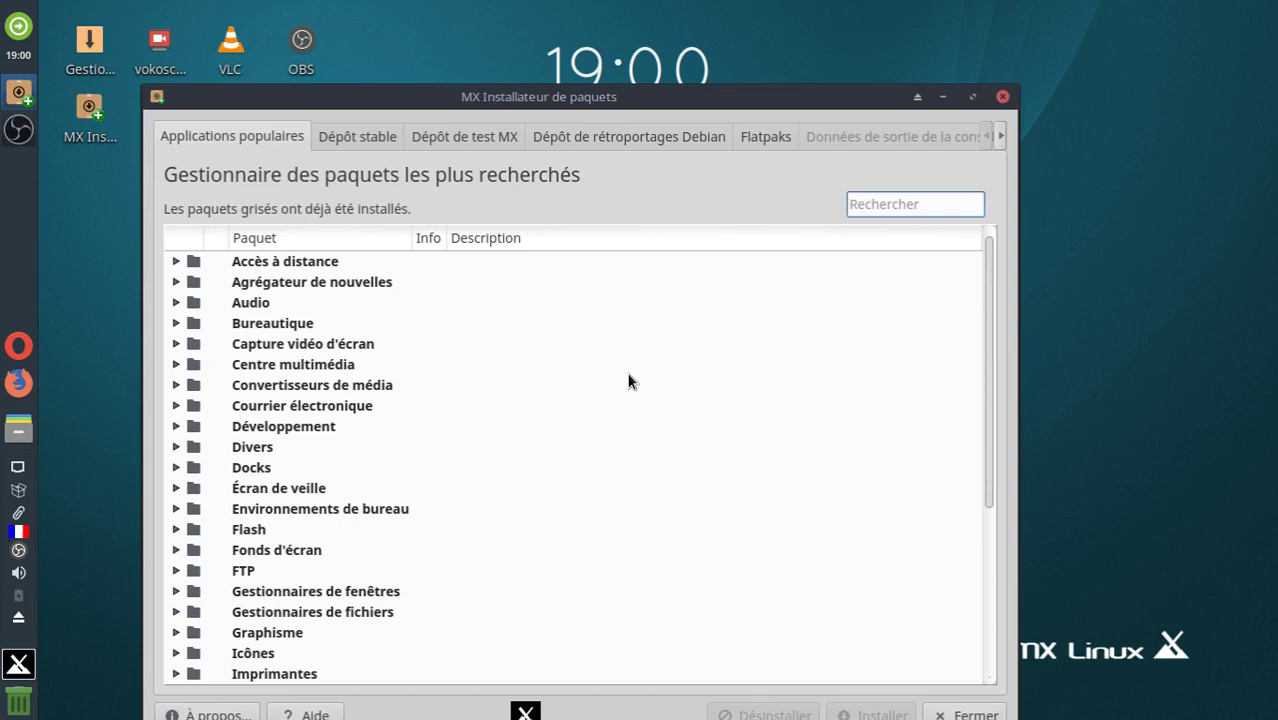
# Step: Move the package installer window to the upper edge of the desktop and enlarge it so all its controls are visible
pyautogui.moveTo(621, 97); pyautogui.dragTo(692, 28)
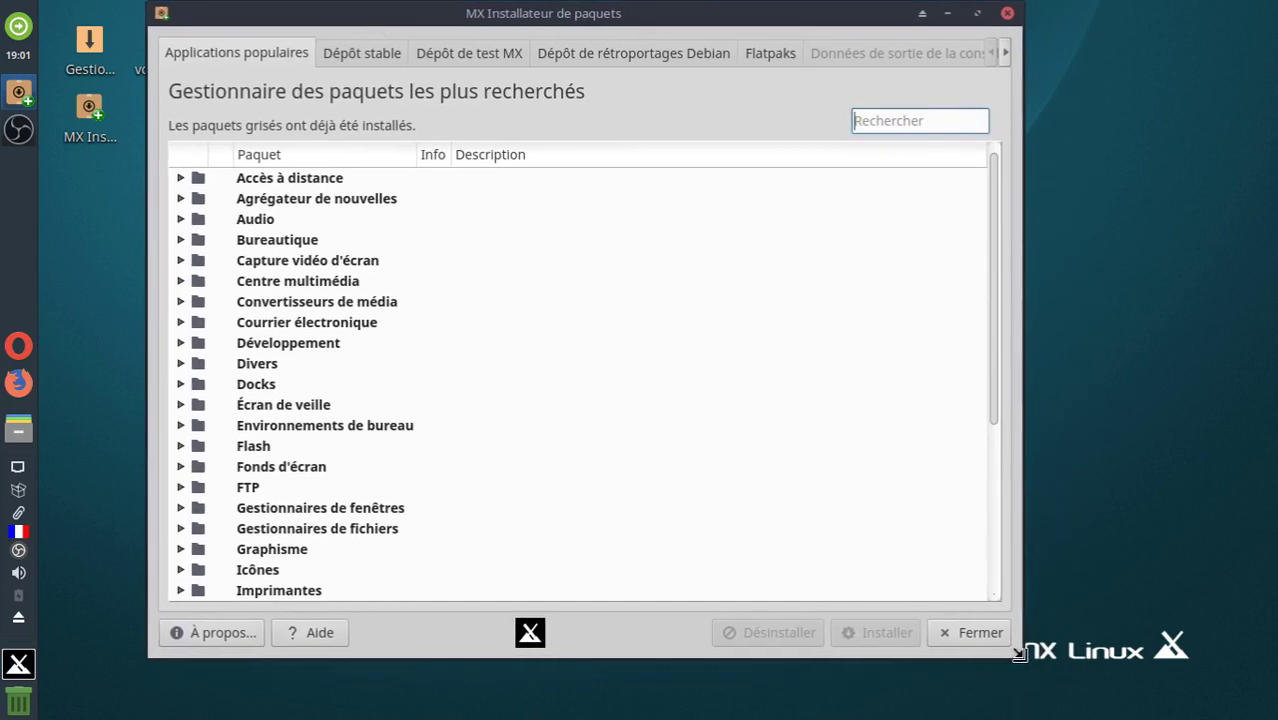
pyautogui.moveTo(1022, 654); pyautogui.dragTo(1161, 709)
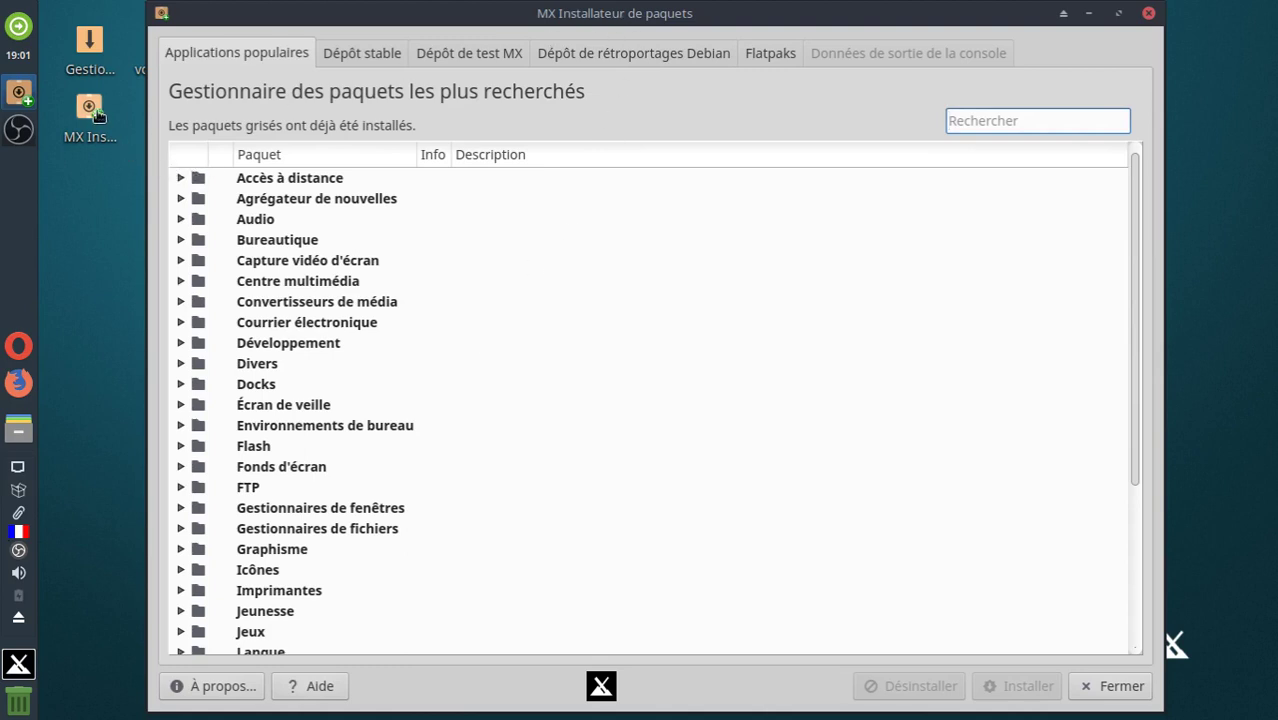
# Step: Find the MX Installateur de paquets entry in the application menu's MX Outils category, then return to the installer window
pyautogui.moveTo(97, 116)
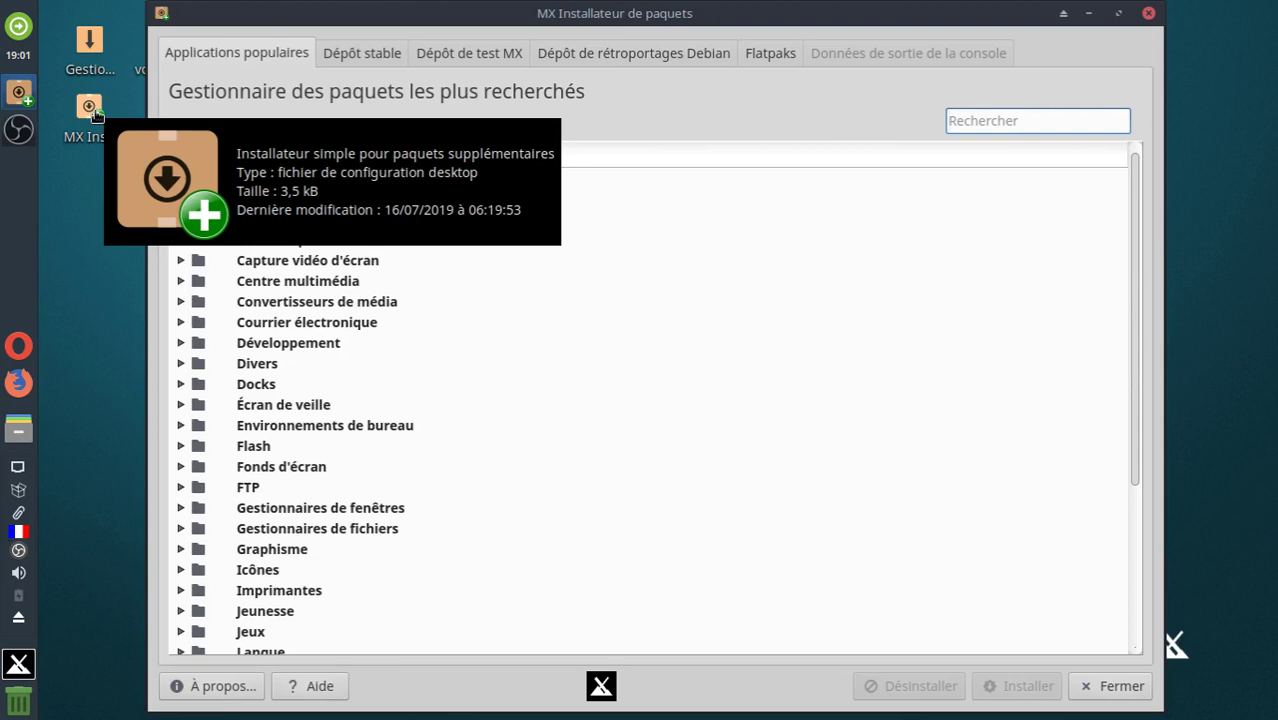
pyautogui.click(20, 664)
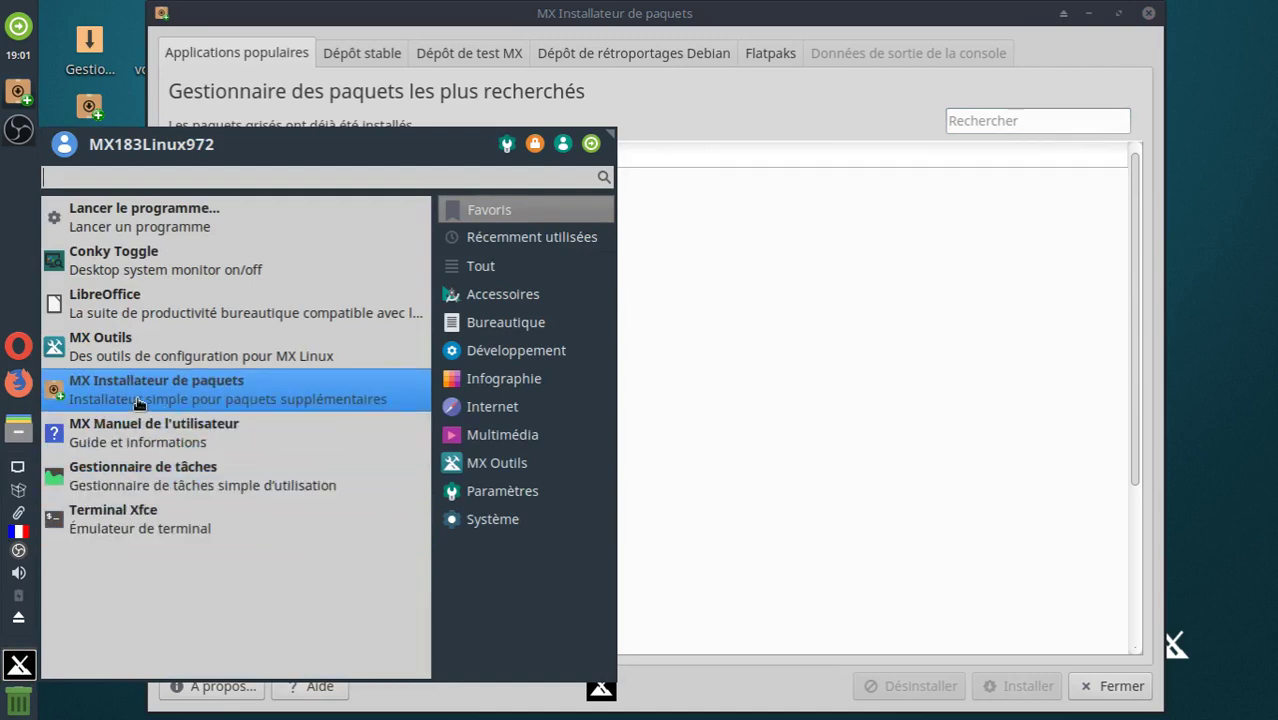
pyautogui.click(476, 497)
pyautogui.click(484, 465)
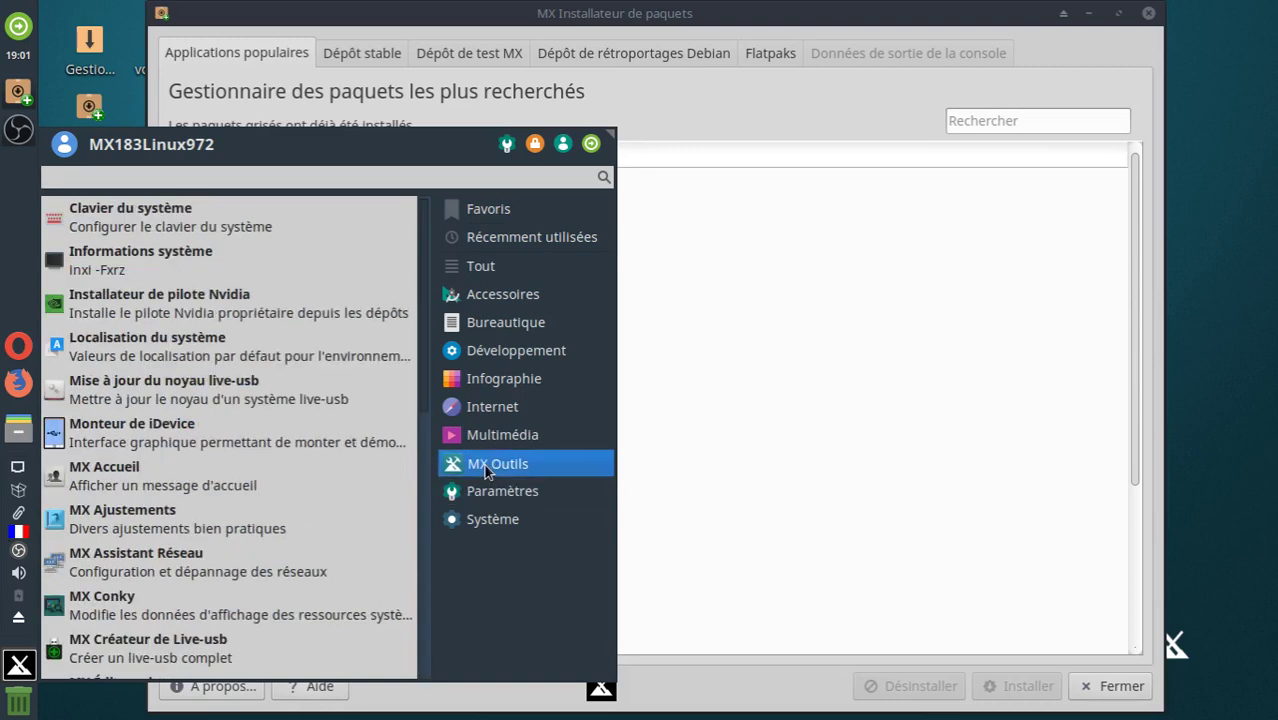
pyautogui.scroll(-5, 330, 486)
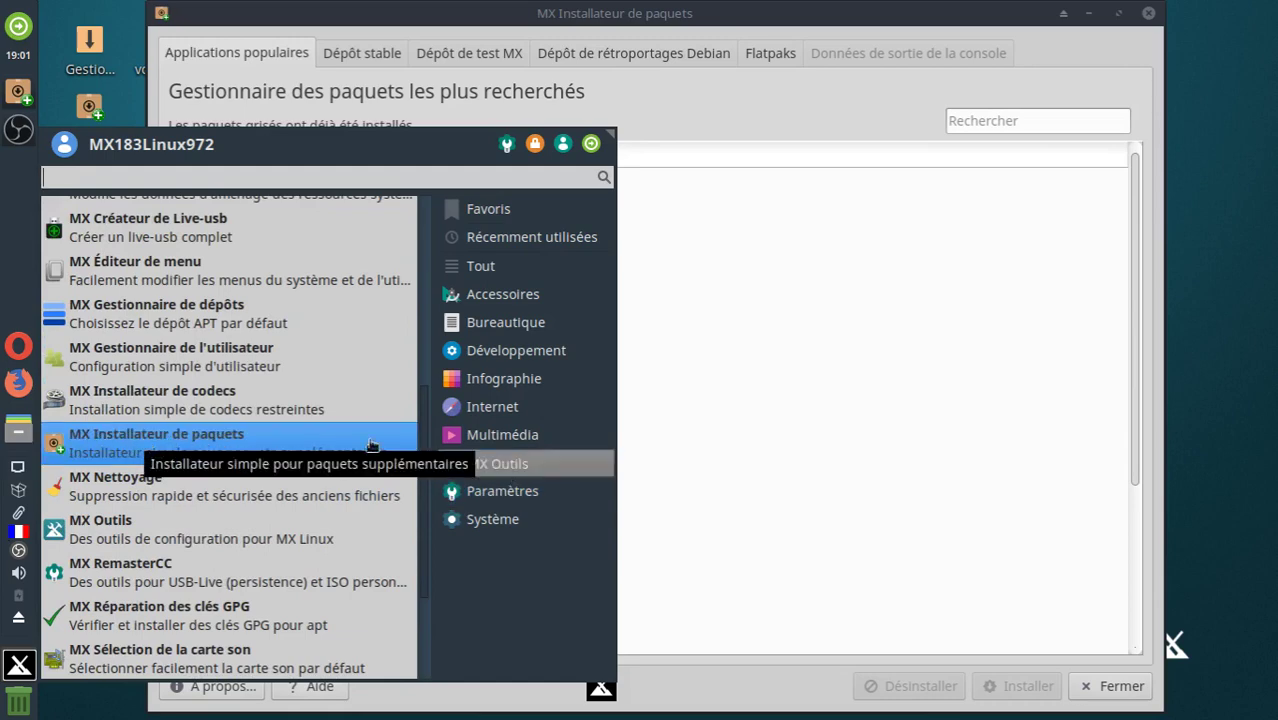
pyautogui.click(779, 17)
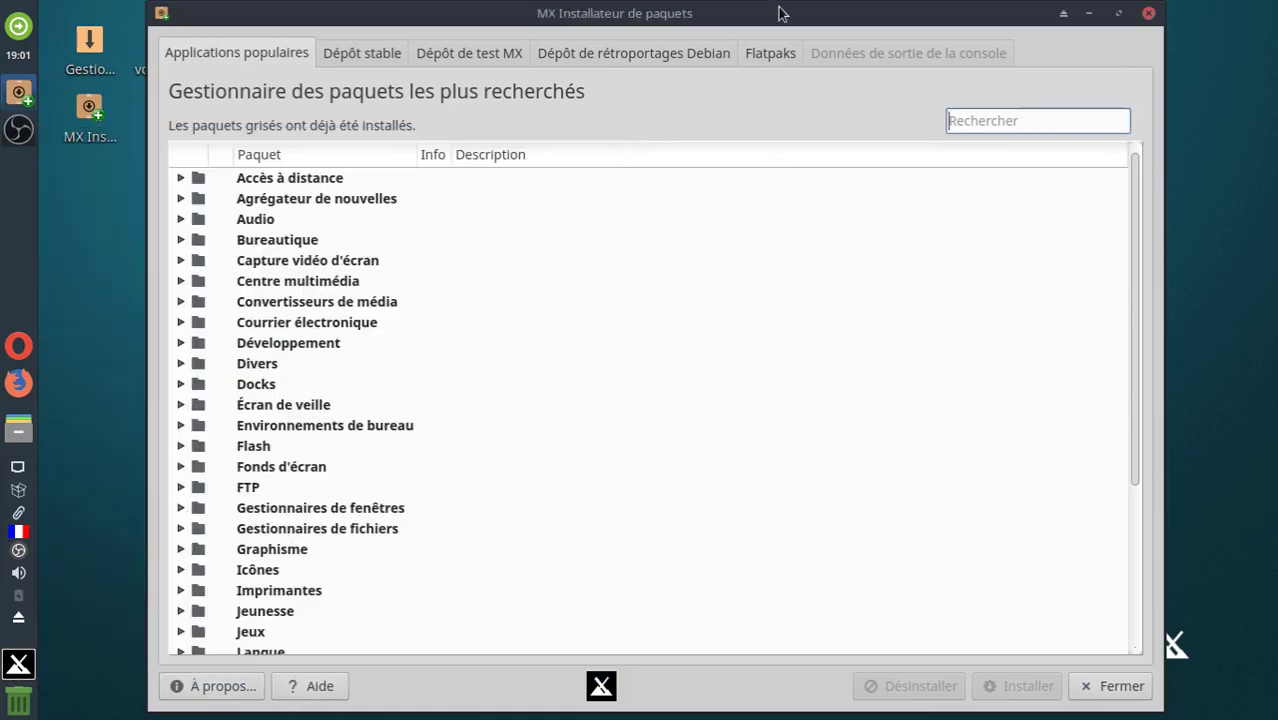
# Step: Expand the Jeux category in the list of popular applications
pyautogui.moveTo(802, 17); pyautogui.dragTo(788, 17)
pyautogui.scroll(-4, 545, 343)
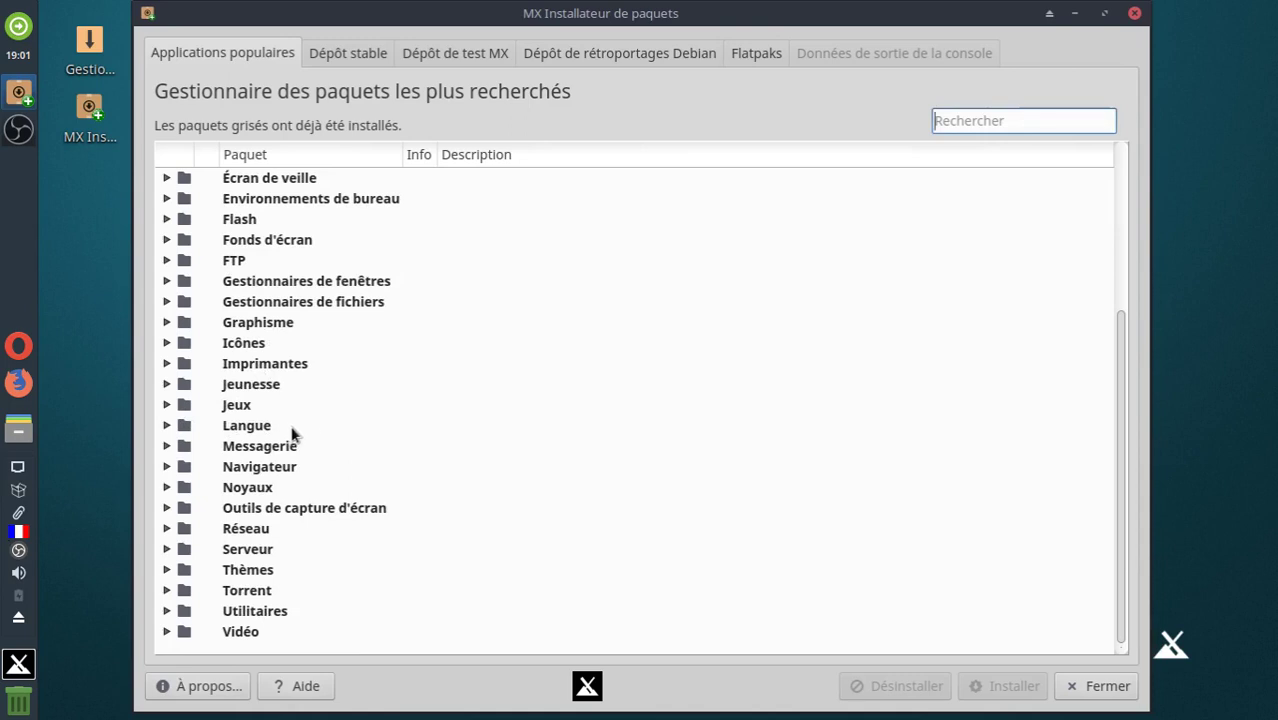
pyautogui.click(167, 405)
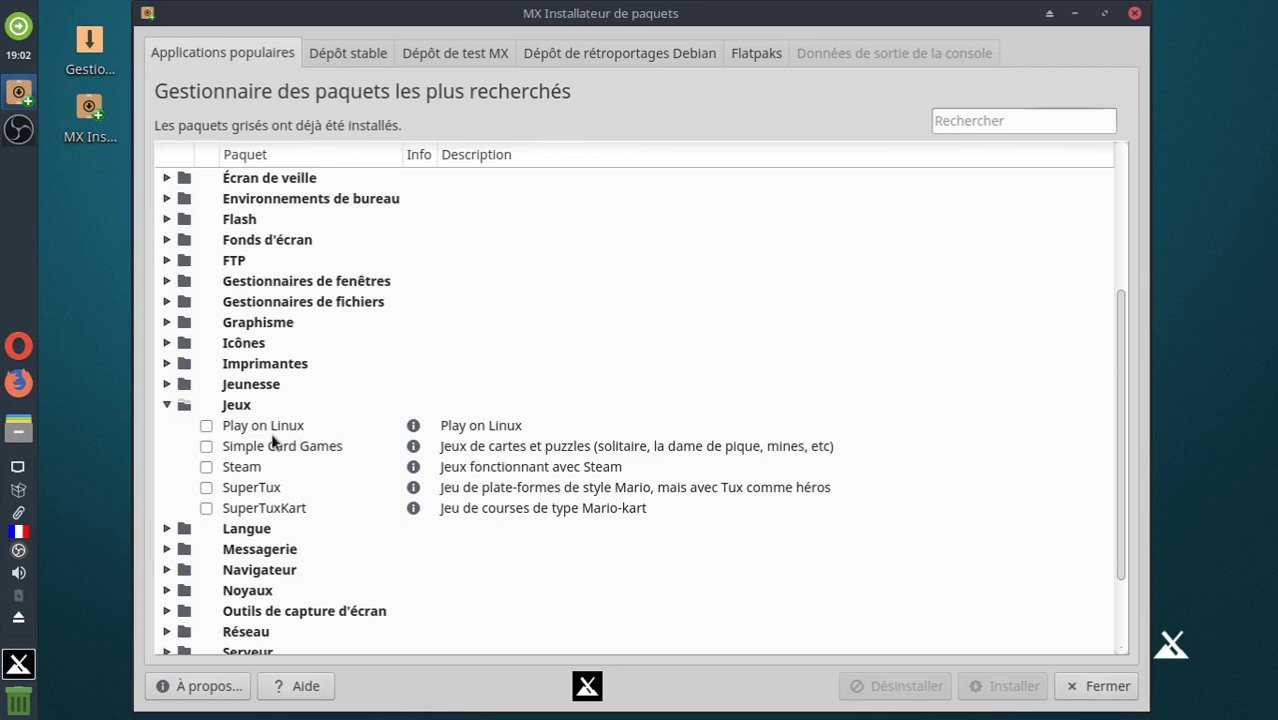
pyautogui.click(205, 425)
pyautogui.click(207, 426)
pyautogui.click(207, 447)
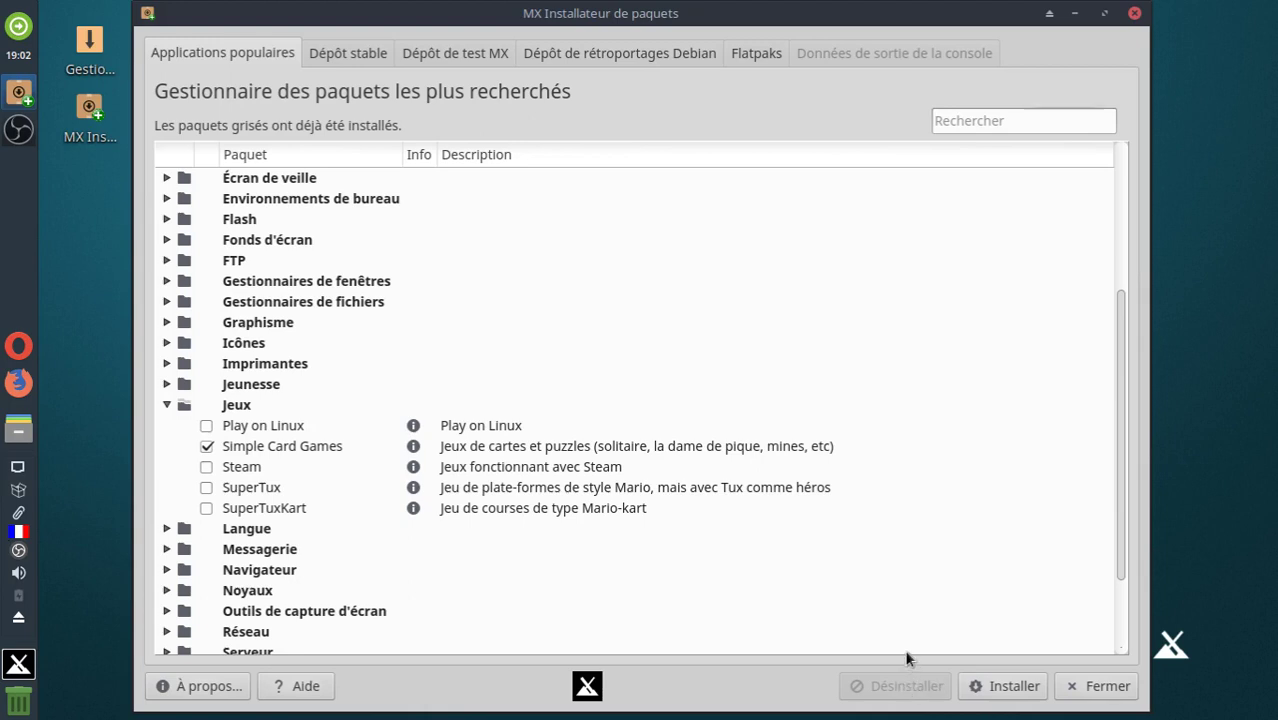
pyautogui.click(207, 447)
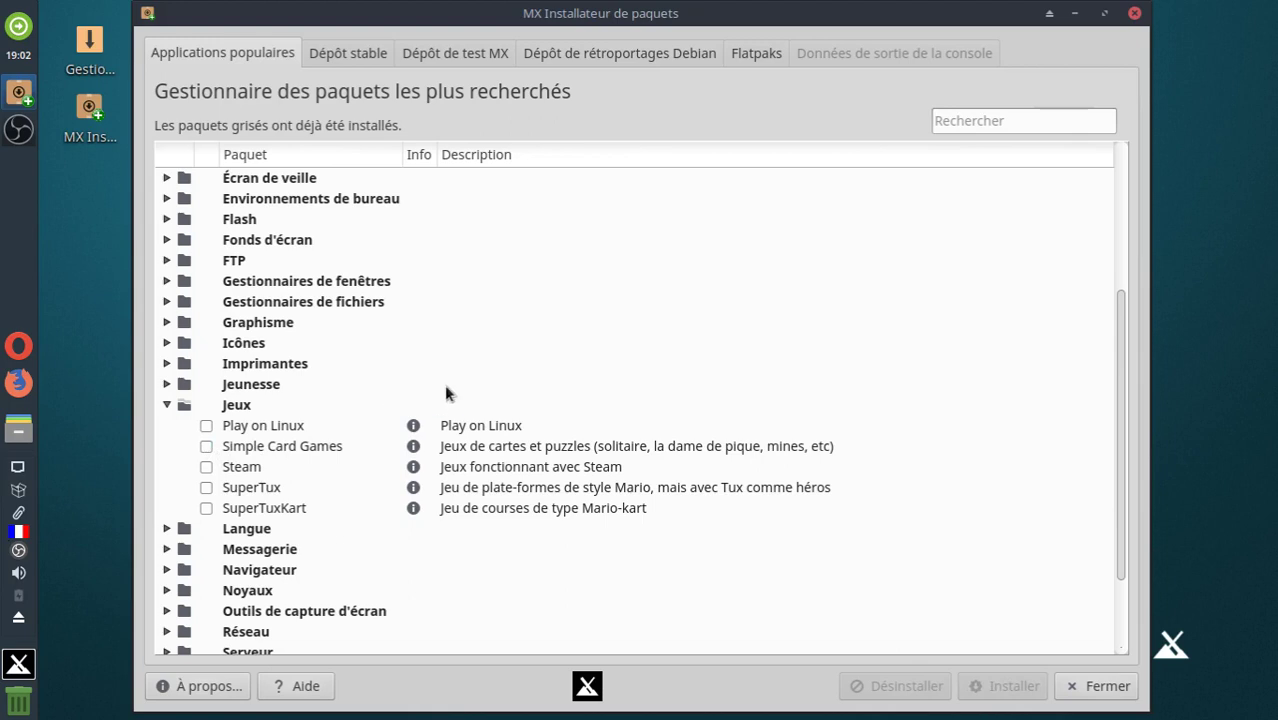
# Step: Uninstall GIMP Basic from the Graphisme category, accepting the removal of the gimp package
pyautogui.click(166, 322)
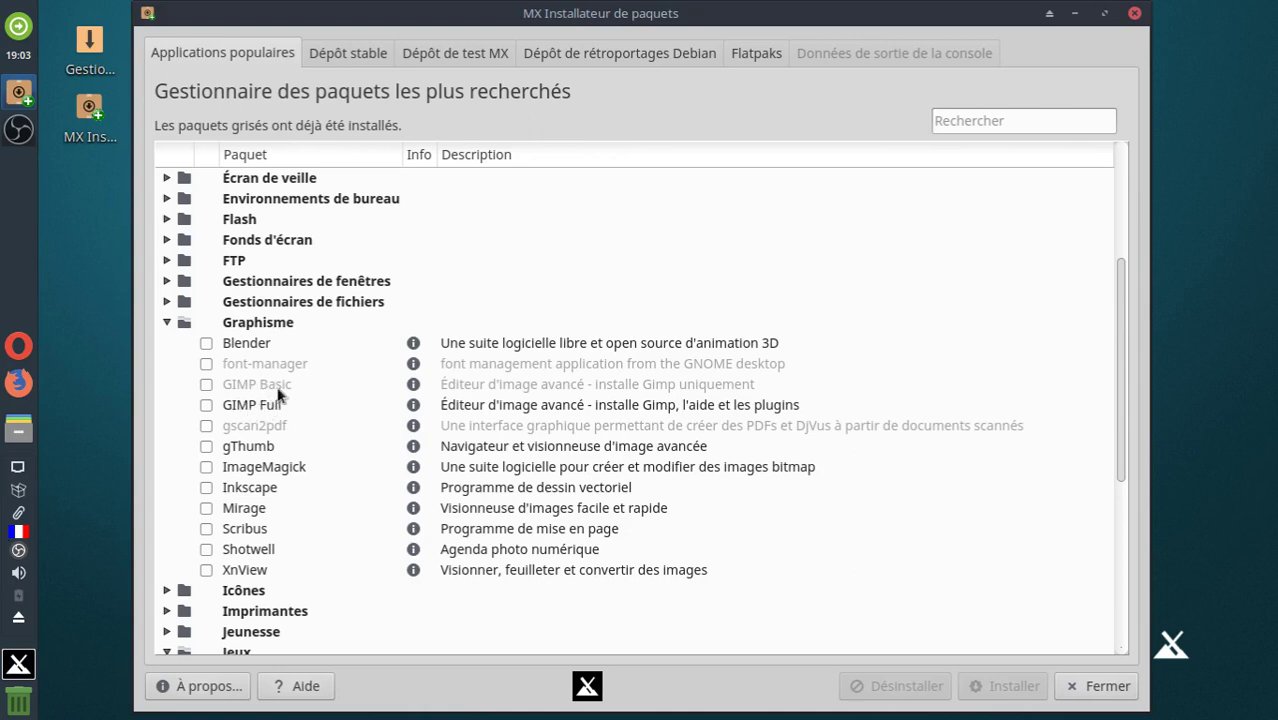
pyautogui.click(206, 385)
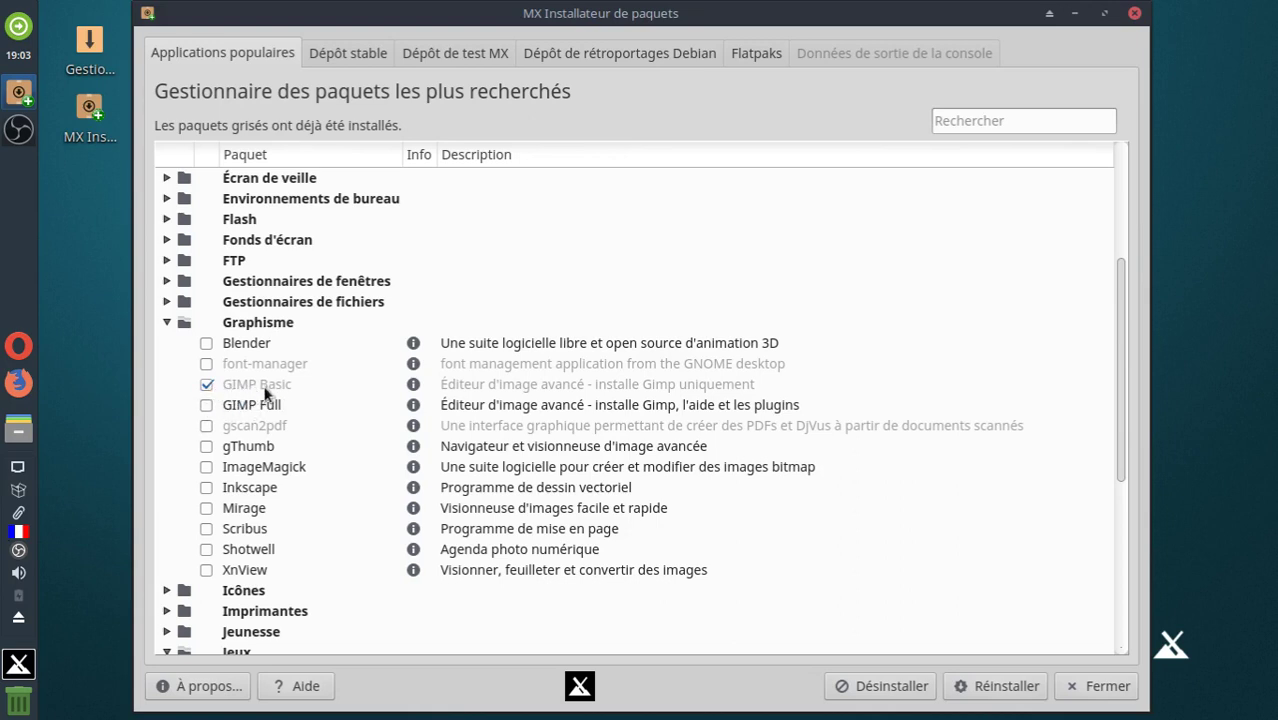
pyautogui.click(860, 688)
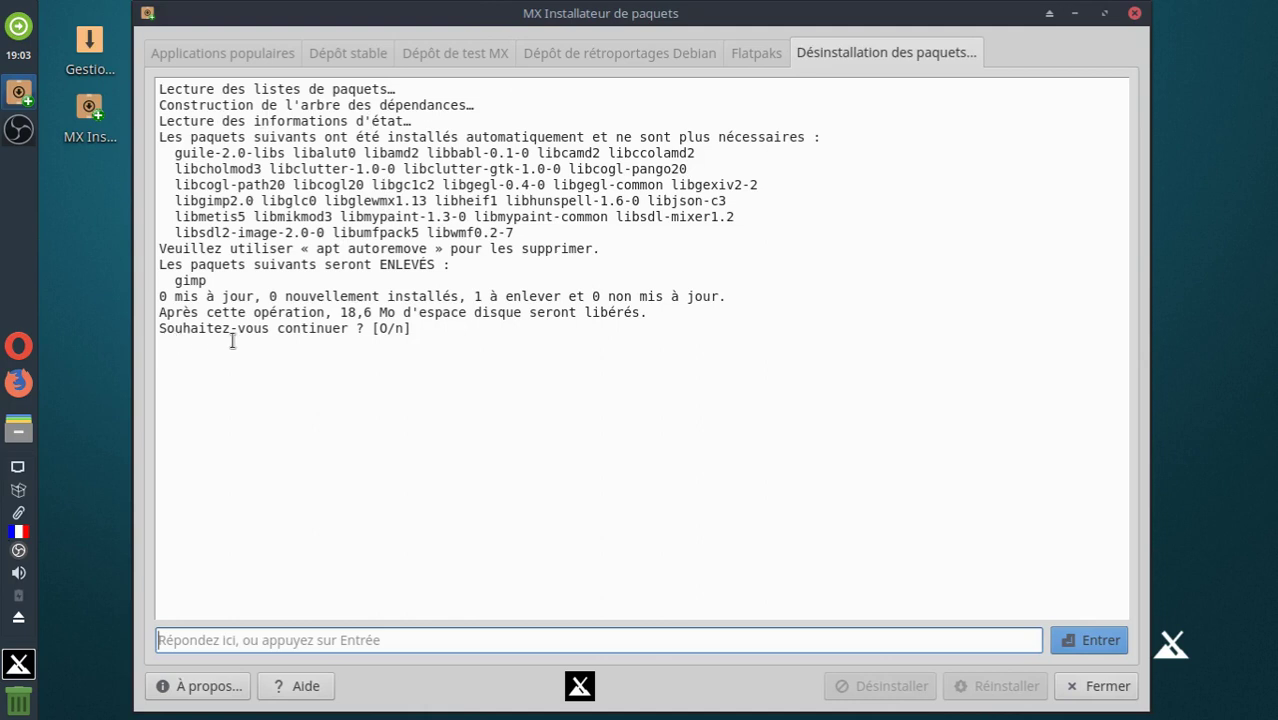
pyautogui.moveTo(160, 329); pyautogui.dragTo(394, 377)
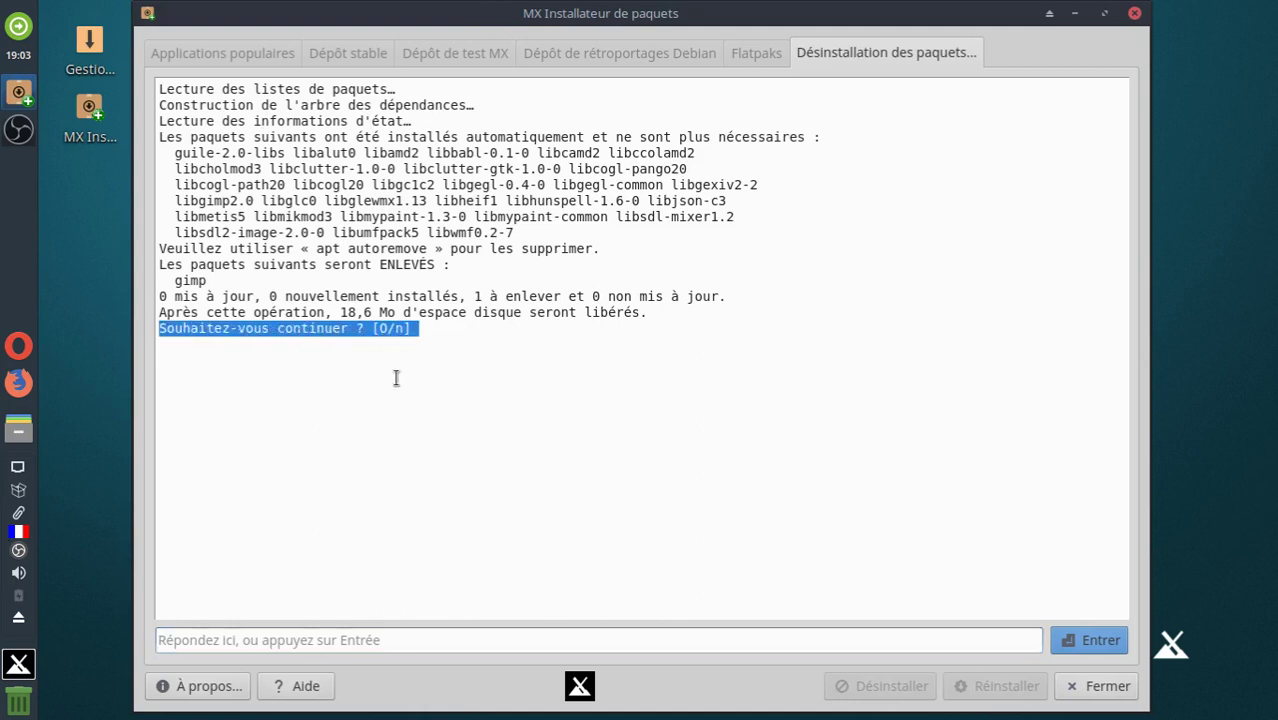
pyautogui.click(428, 383)
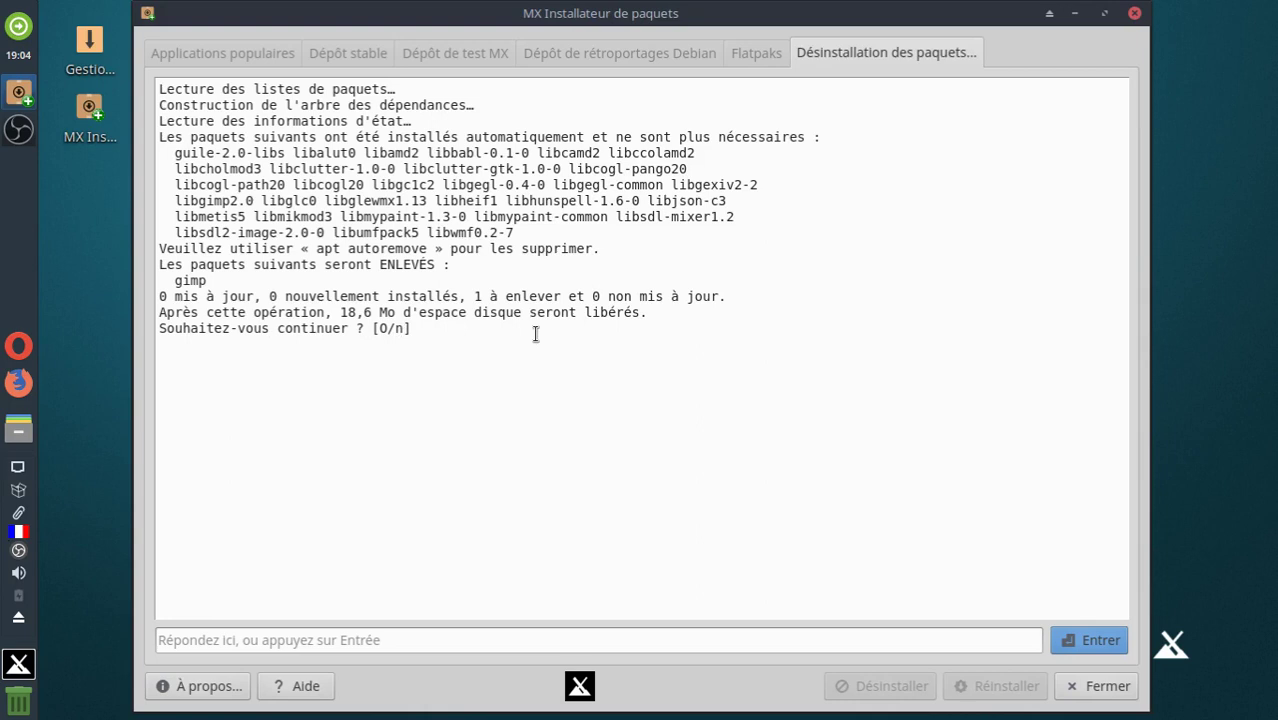
pyautogui.moveTo(668, 15); pyautogui.dragTo(690, 15)
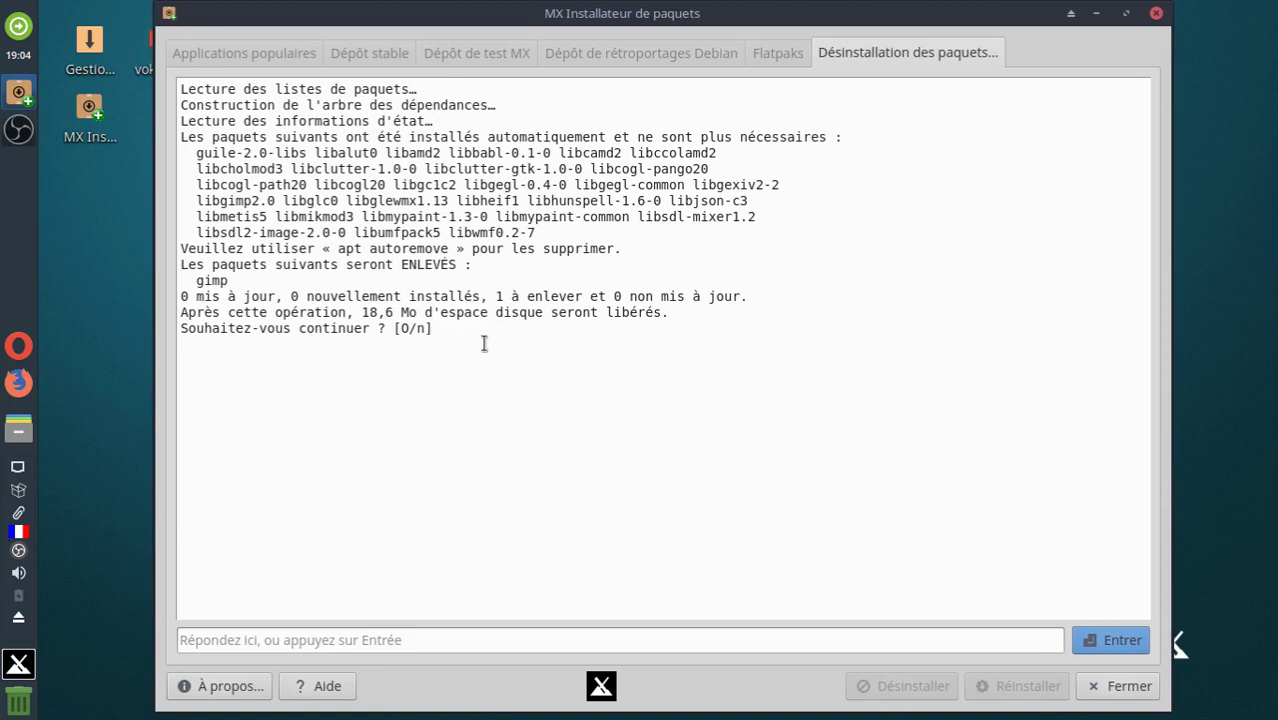
pyautogui.click(1098, 632)
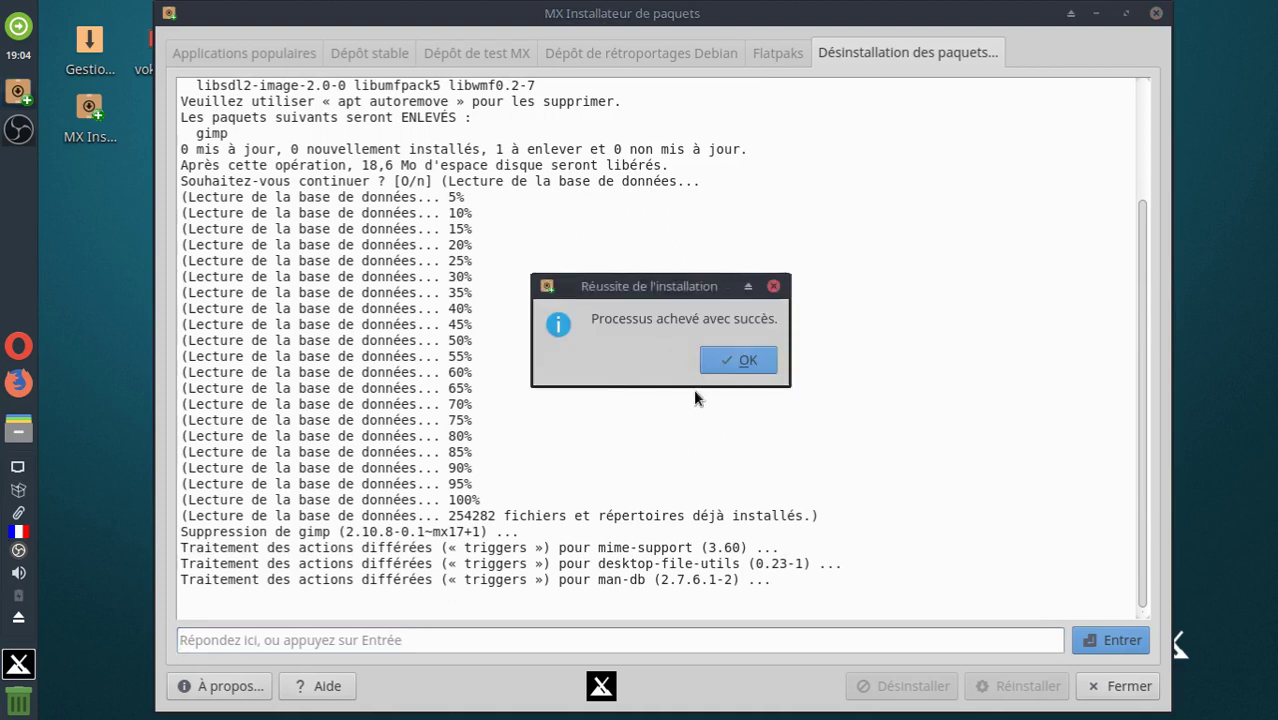
pyautogui.click(748, 359)
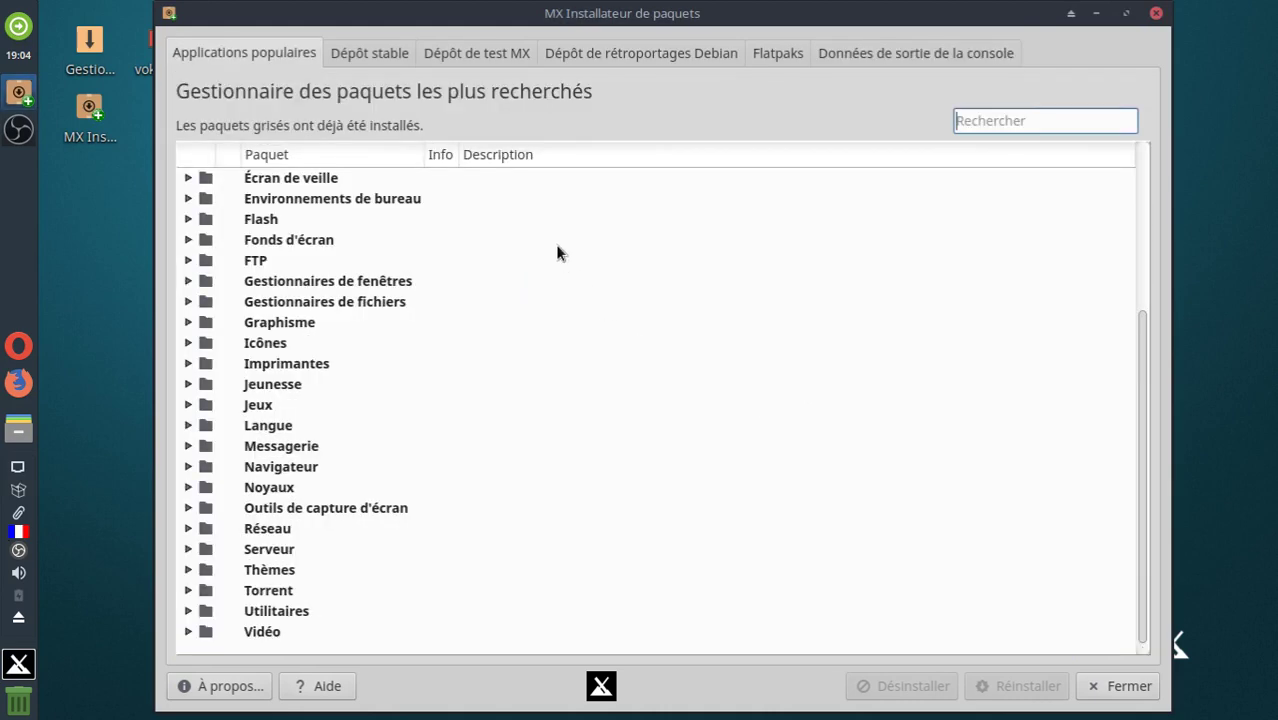
# Step: Expand the Graphisme category and examine the GIMP Basic, GIMP Full and gscan2pdf entries
pyautogui.click(188, 322)
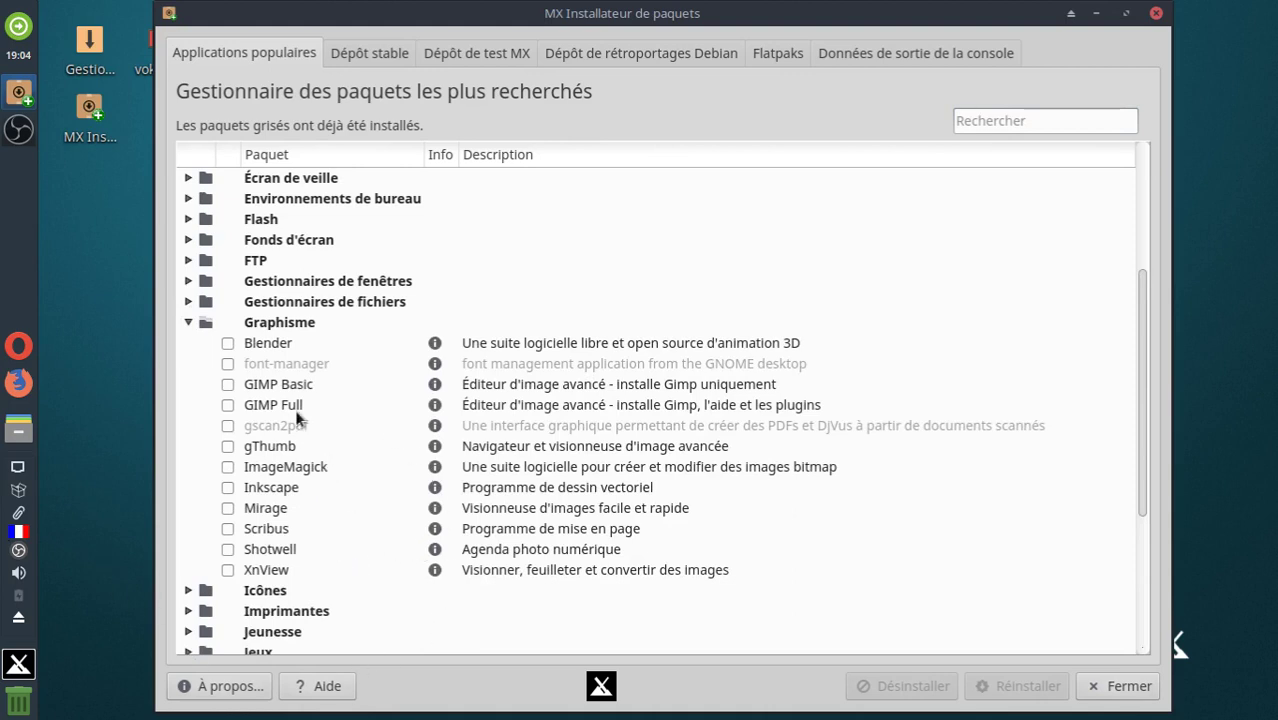
pyautogui.click(278, 389)
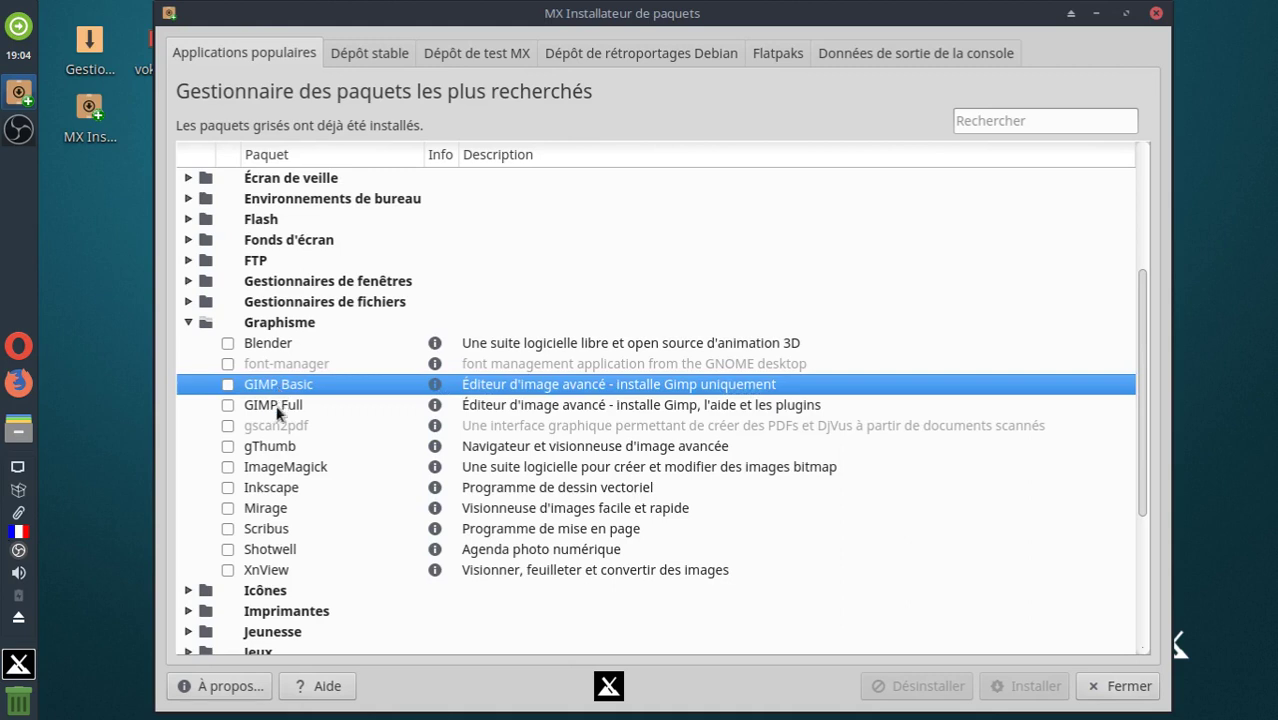
pyautogui.click(277, 407)
pyautogui.click(195, 427)
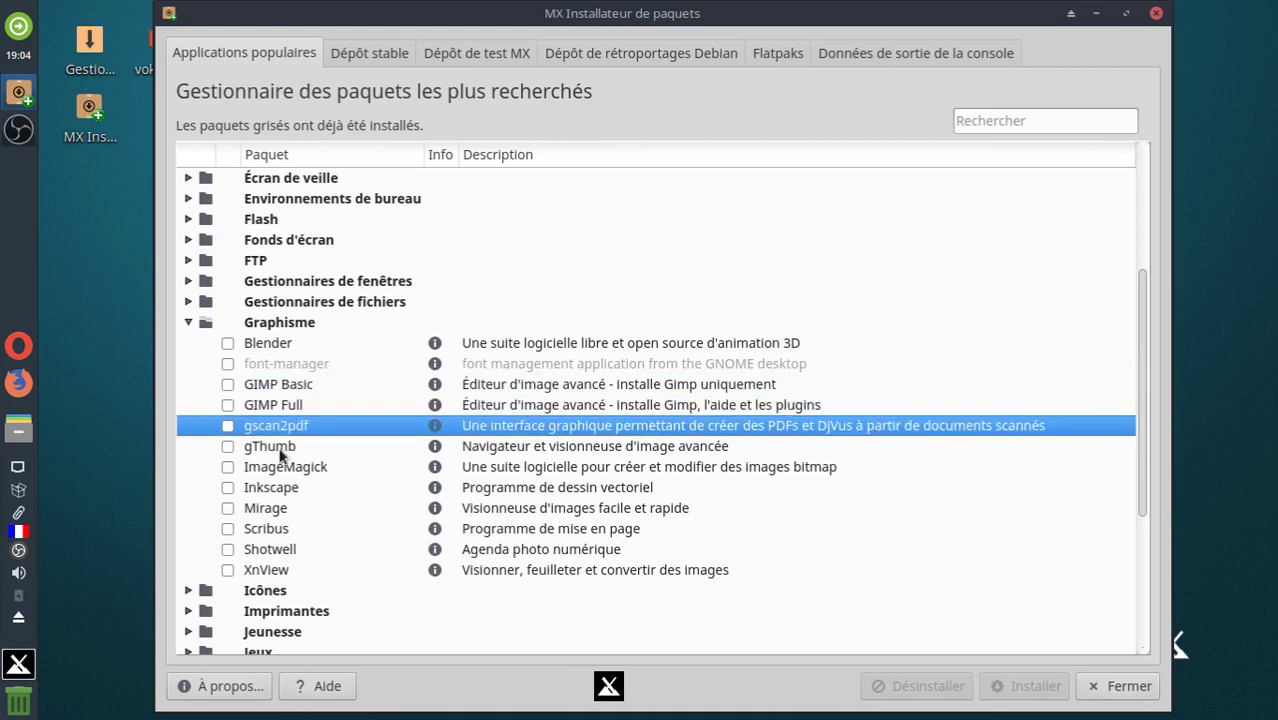
pyautogui.click(228, 385)
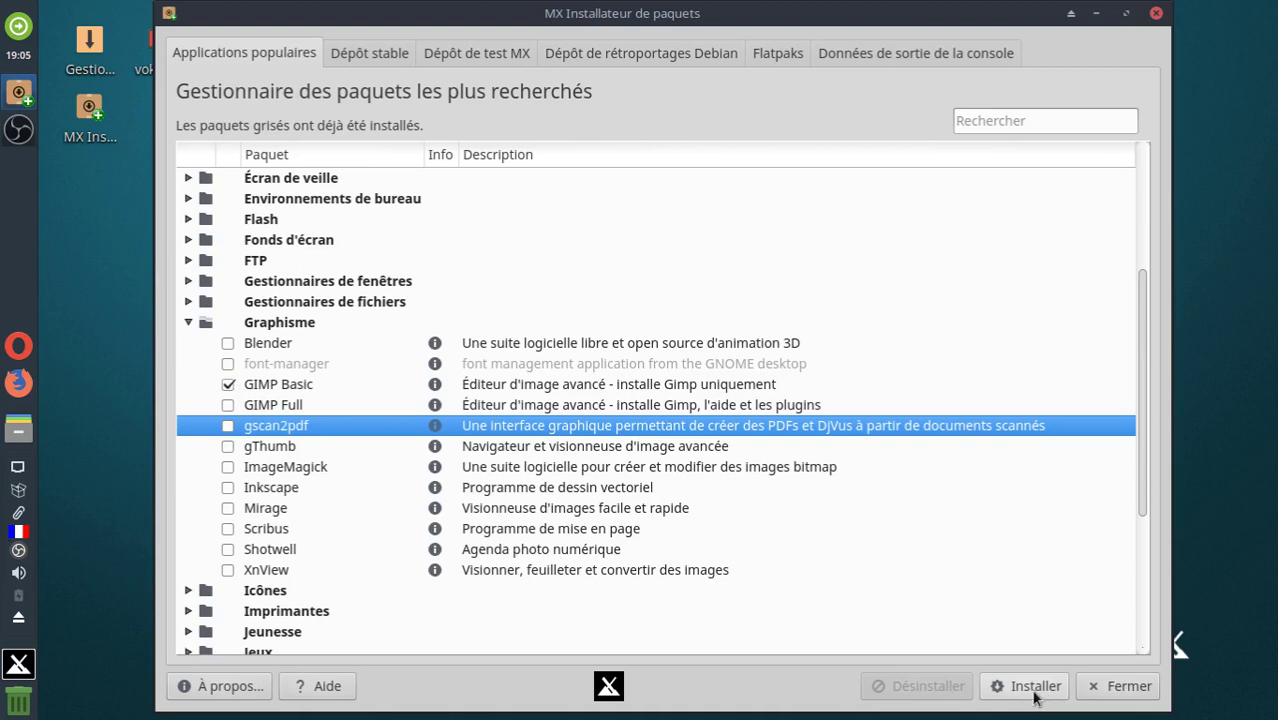
pyautogui.click(230, 385)
pyautogui.click(230, 404)
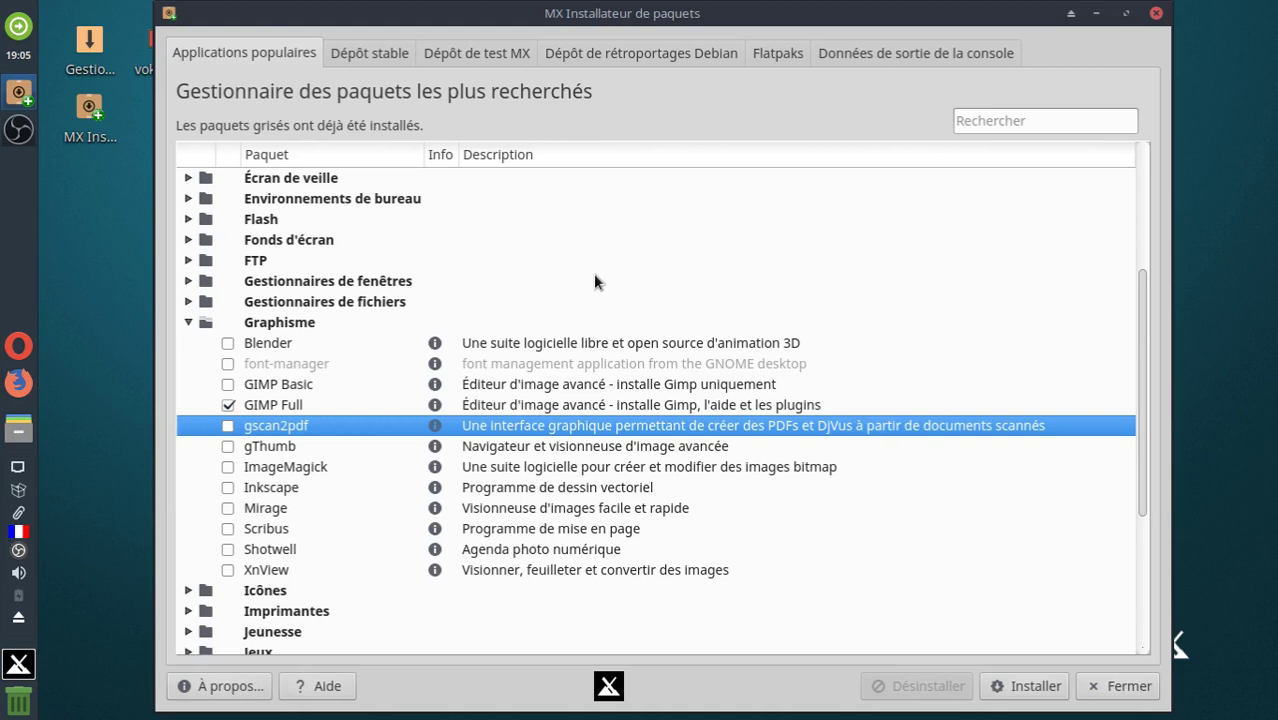
pyautogui.doubleClick(90, 45)
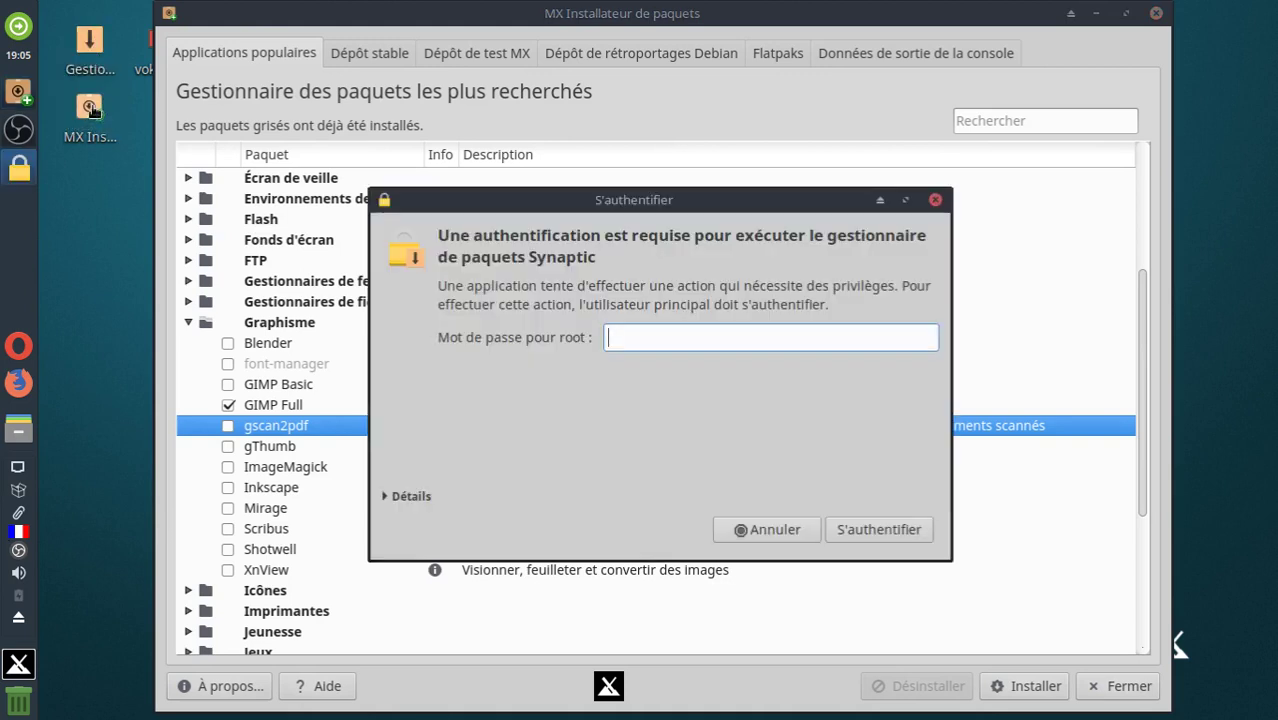
pyautogui.doubleClick(92, 110)
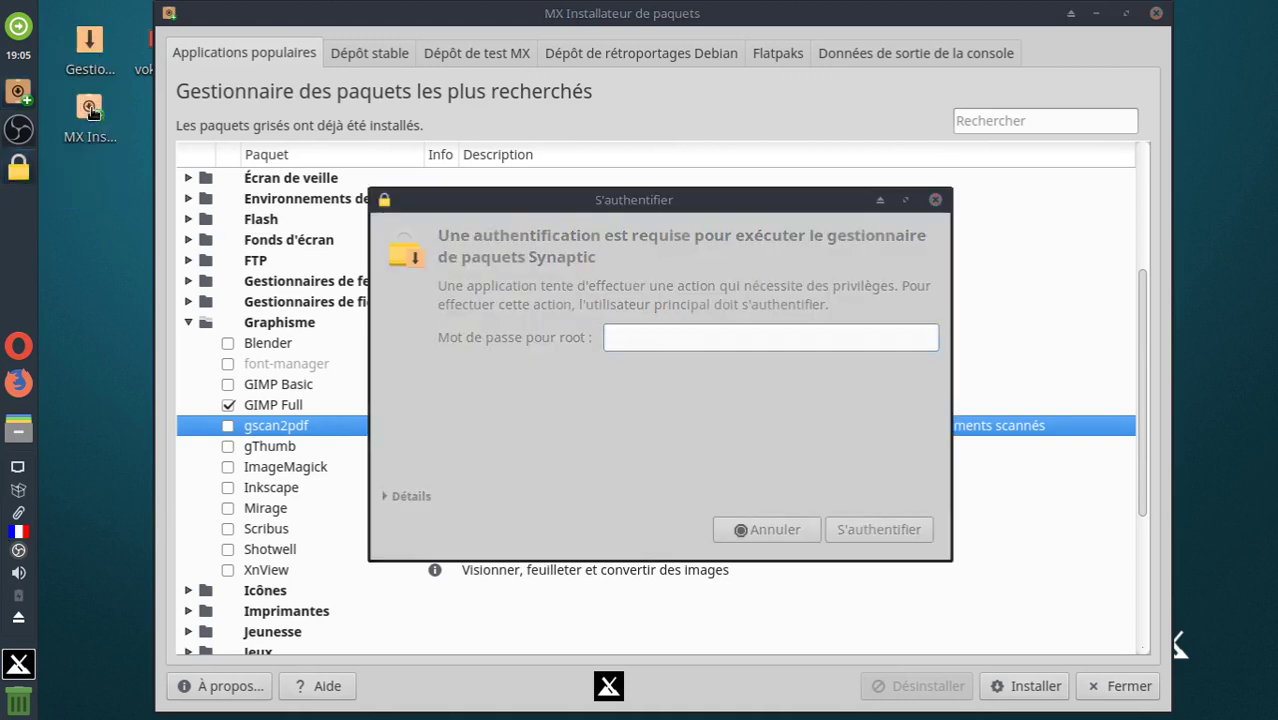
pyautogui.click(935, 202)
pyautogui.click(829, 358)
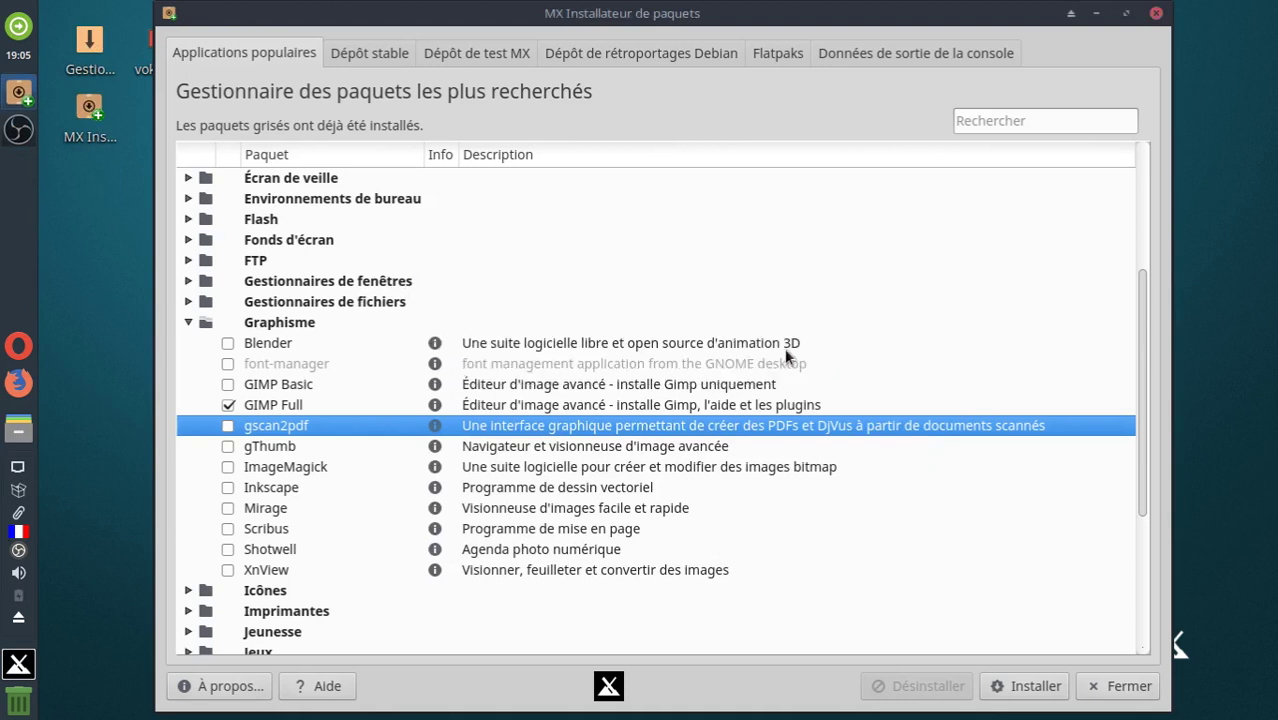
pyautogui.click(228, 405)
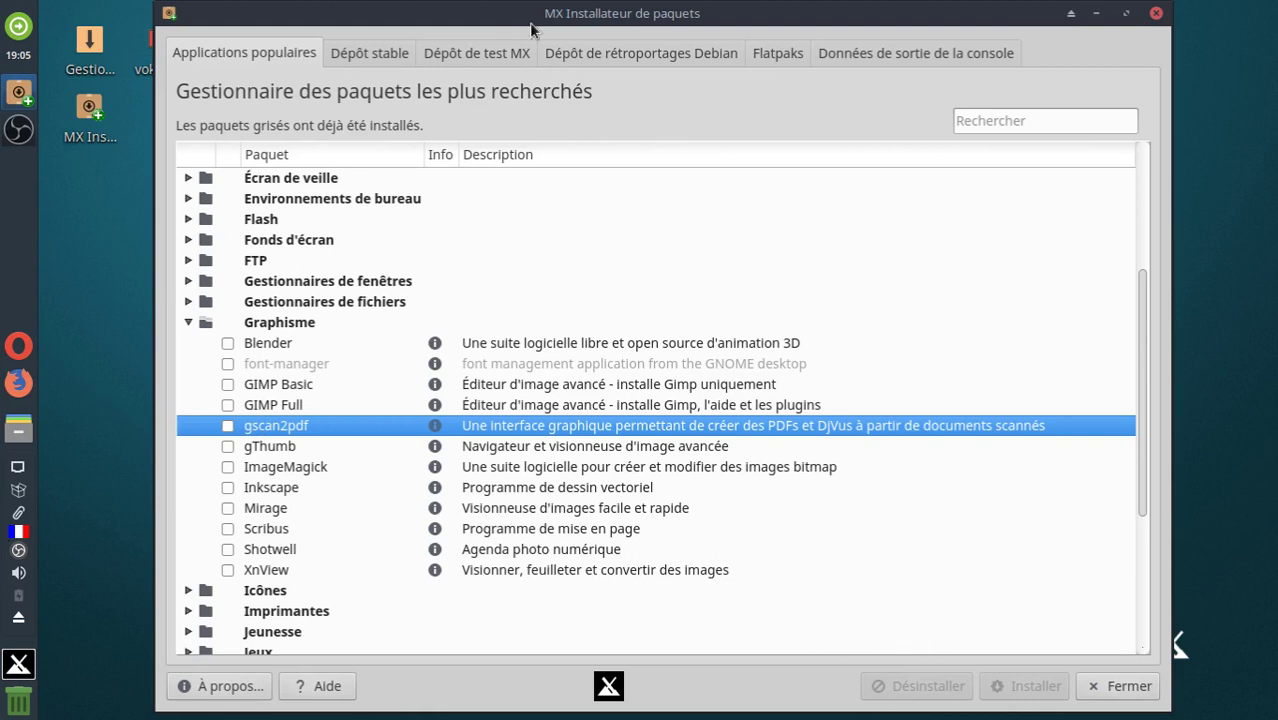
# Step: Close the MX package installer and launch the Synaptic package manager, authenticating with the root password
pyautogui.click(1156, 13)
pyautogui.doubleClick(89, 42)
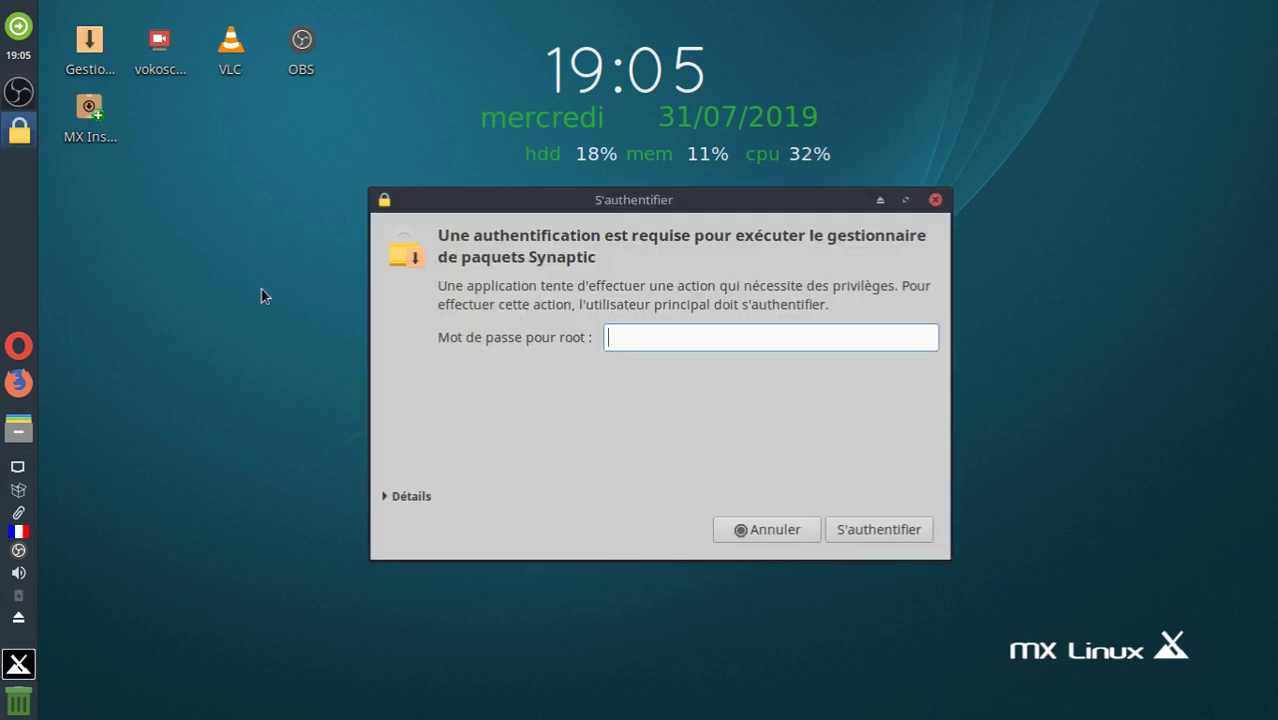
pyautogui.click(869, 527)
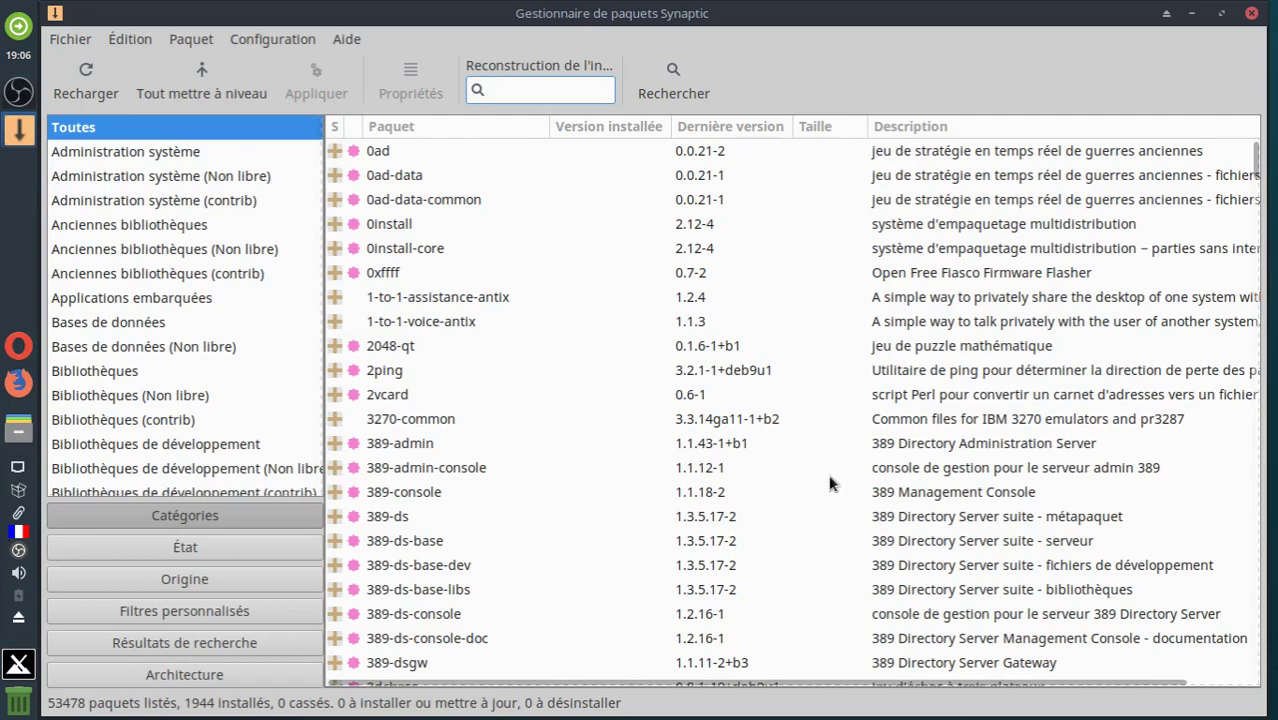
# Step: Search package descriptions and names for GIMP
pyautogui.scroll(-6, 617, 432)
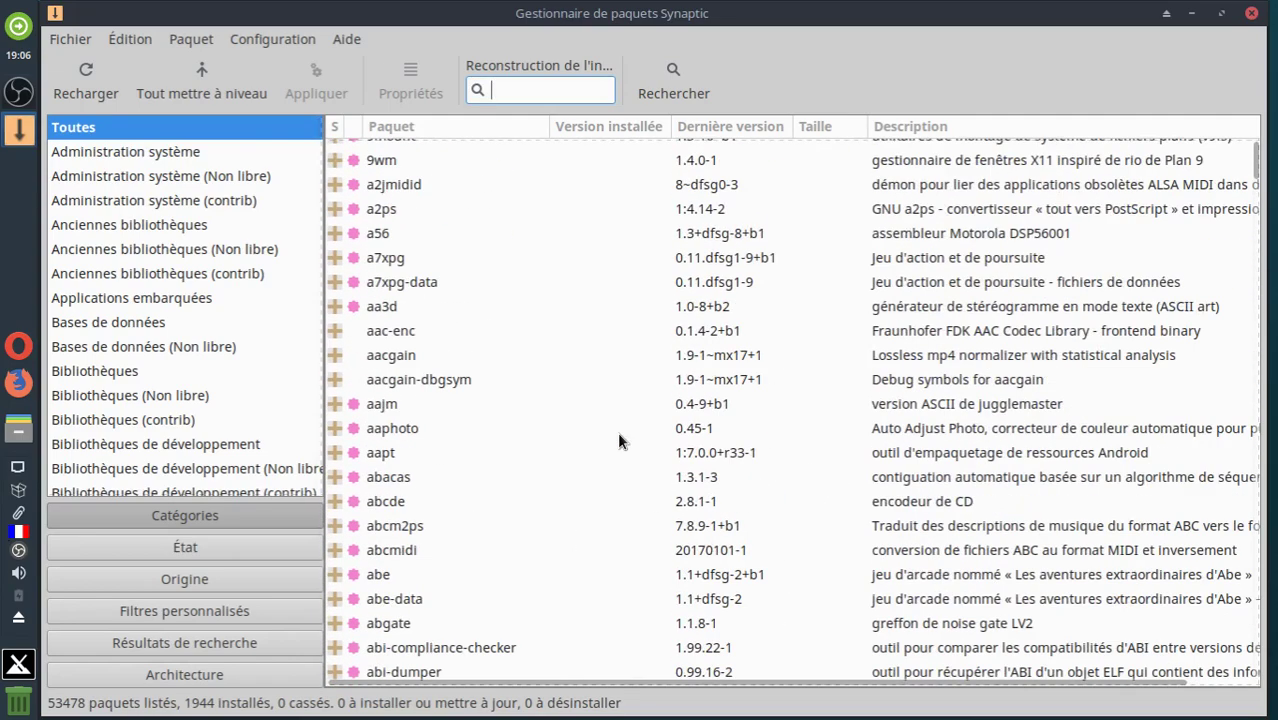
pyautogui.scroll(4, 390, 312)
pyautogui.click(663, 80)
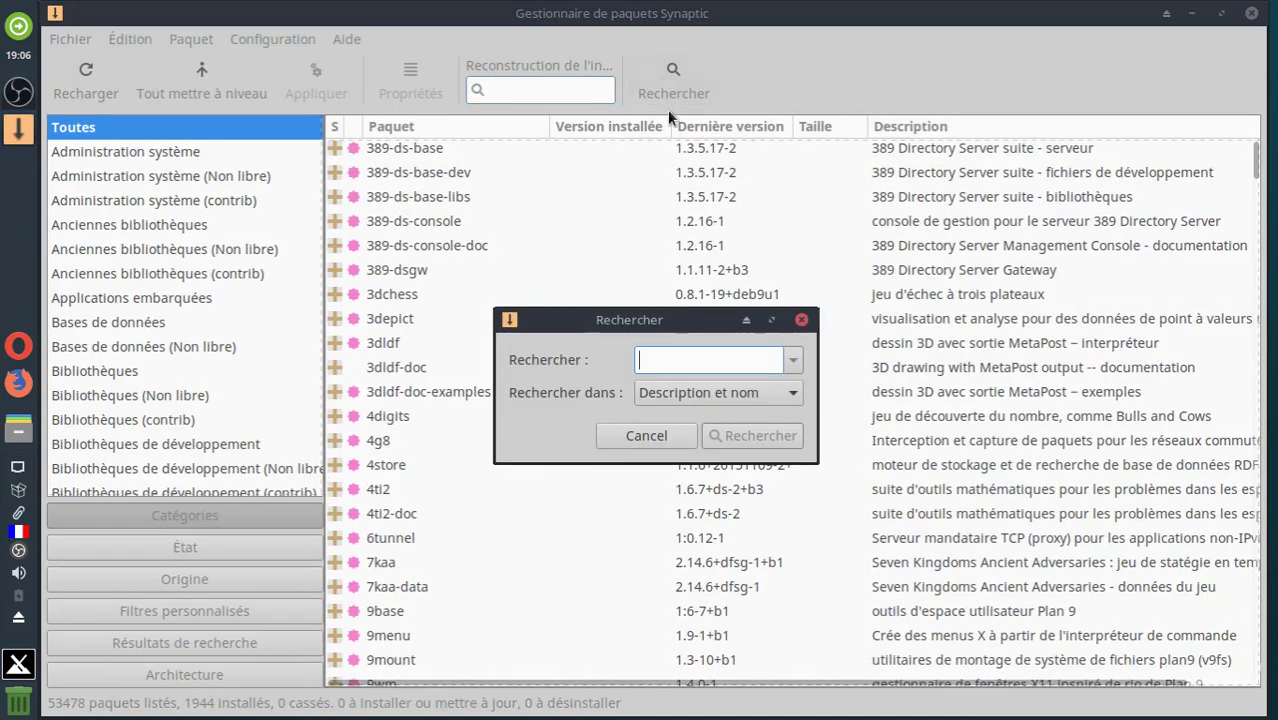
pyautogui.write('G')
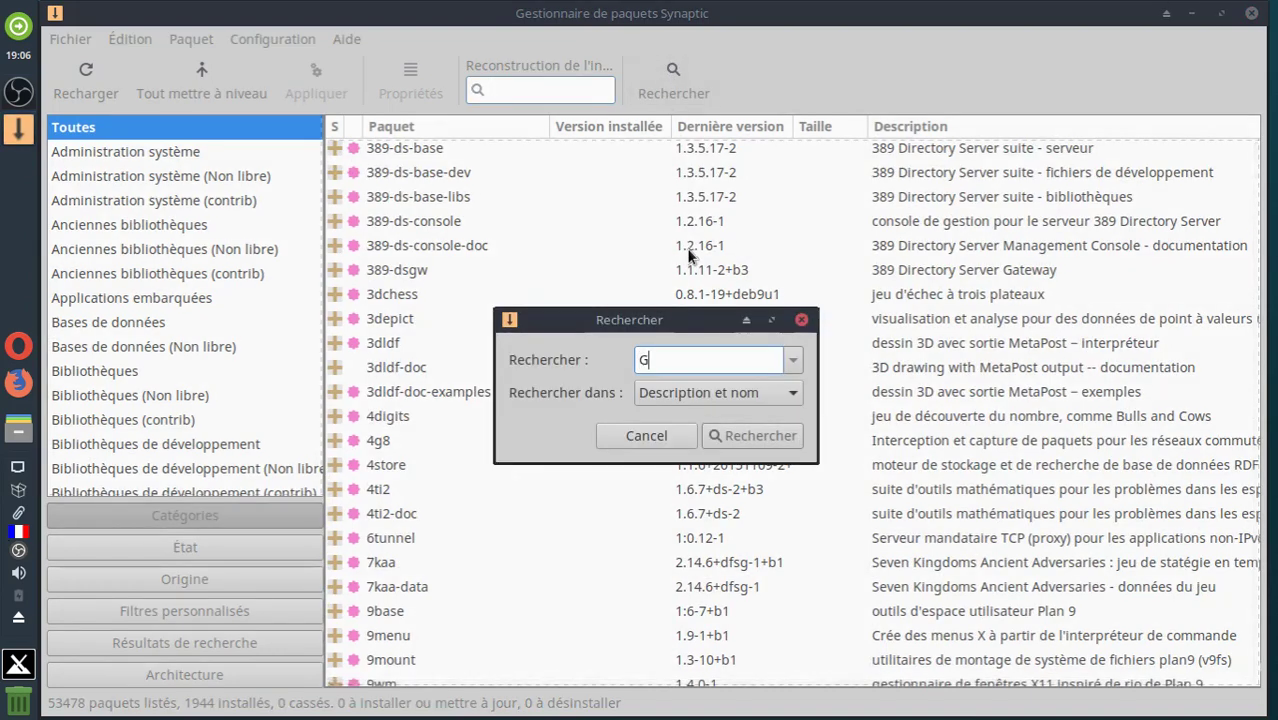
pyautogui.write('iMP')
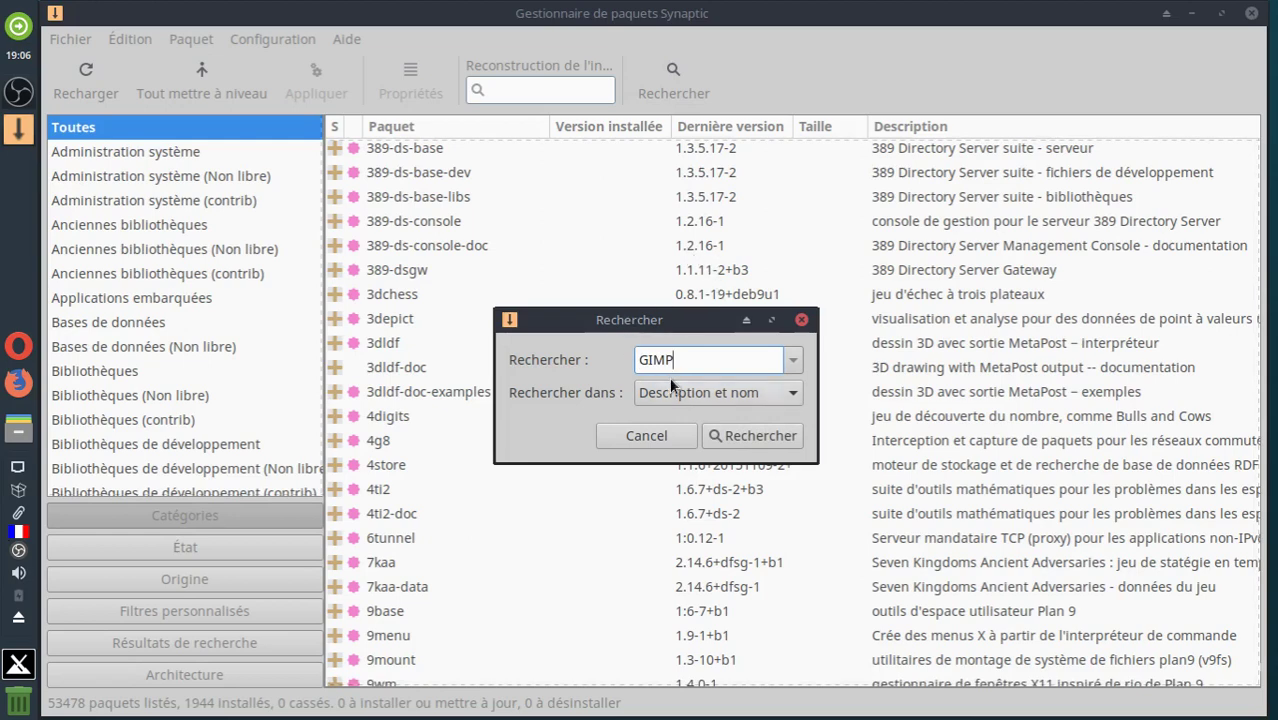
pyautogui.click(757, 436)
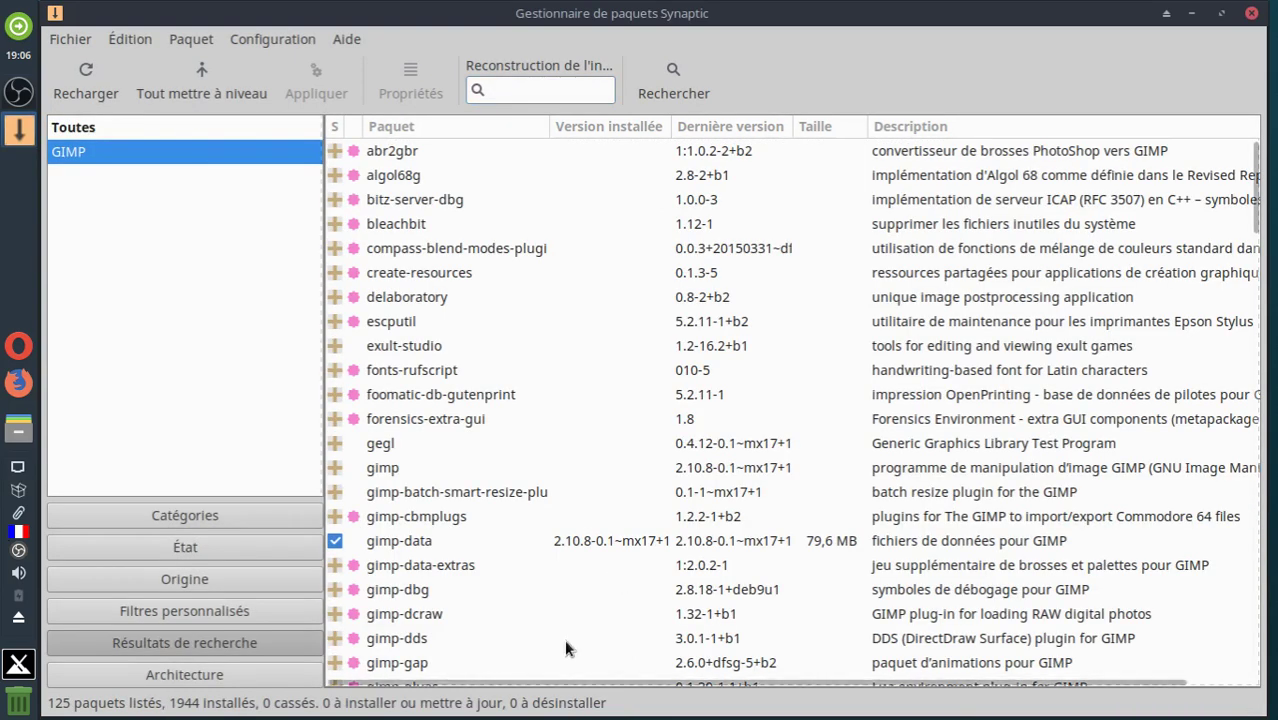
# Step: Review the marking options offered for the installed gimp-data package, leaving it unmarked
pyautogui.click(398, 543)
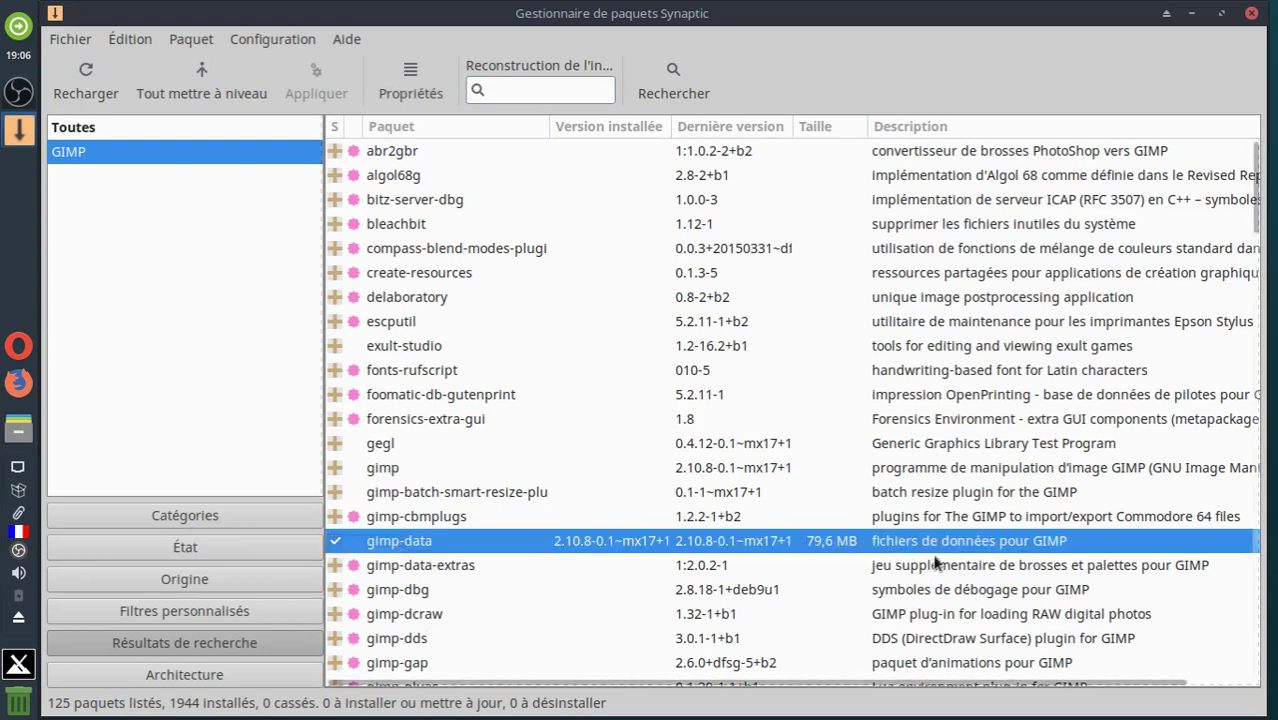
pyautogui.rightClick(420, 547)
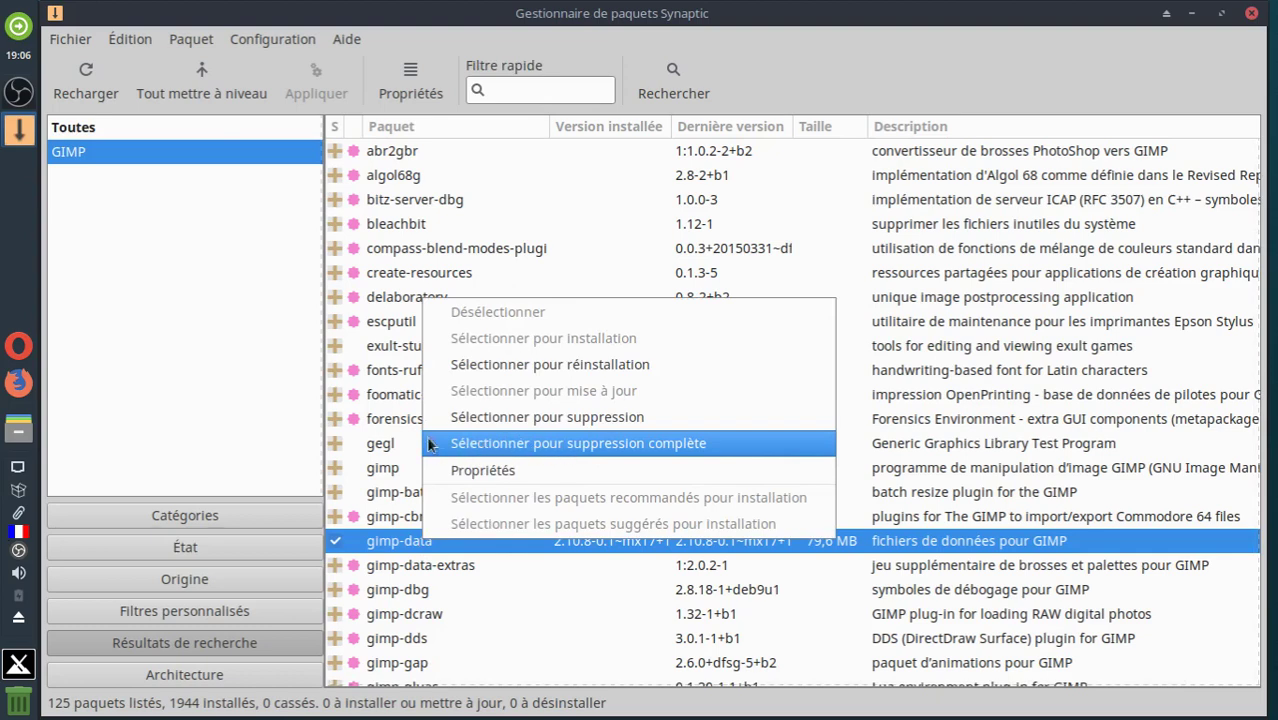
pyautogui.click(194, 418)
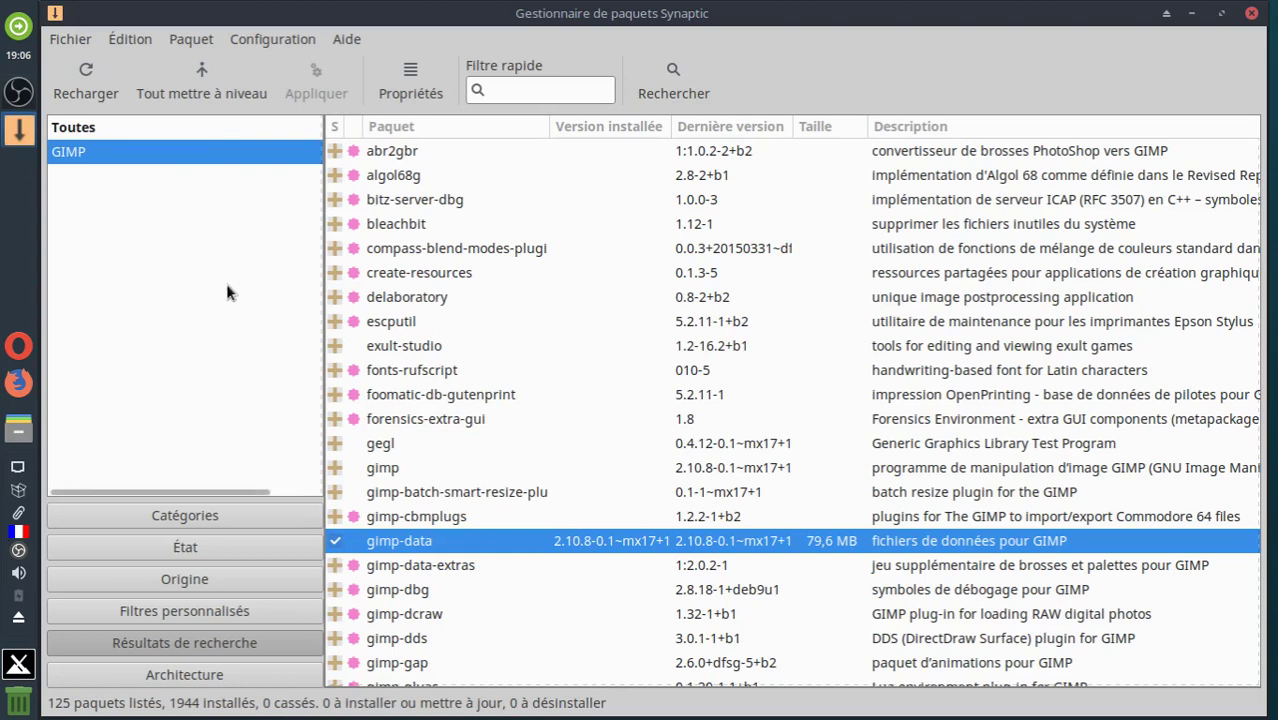
pyautogui.moveTo(829, 22); pyautogui.dragTo(733, 18)
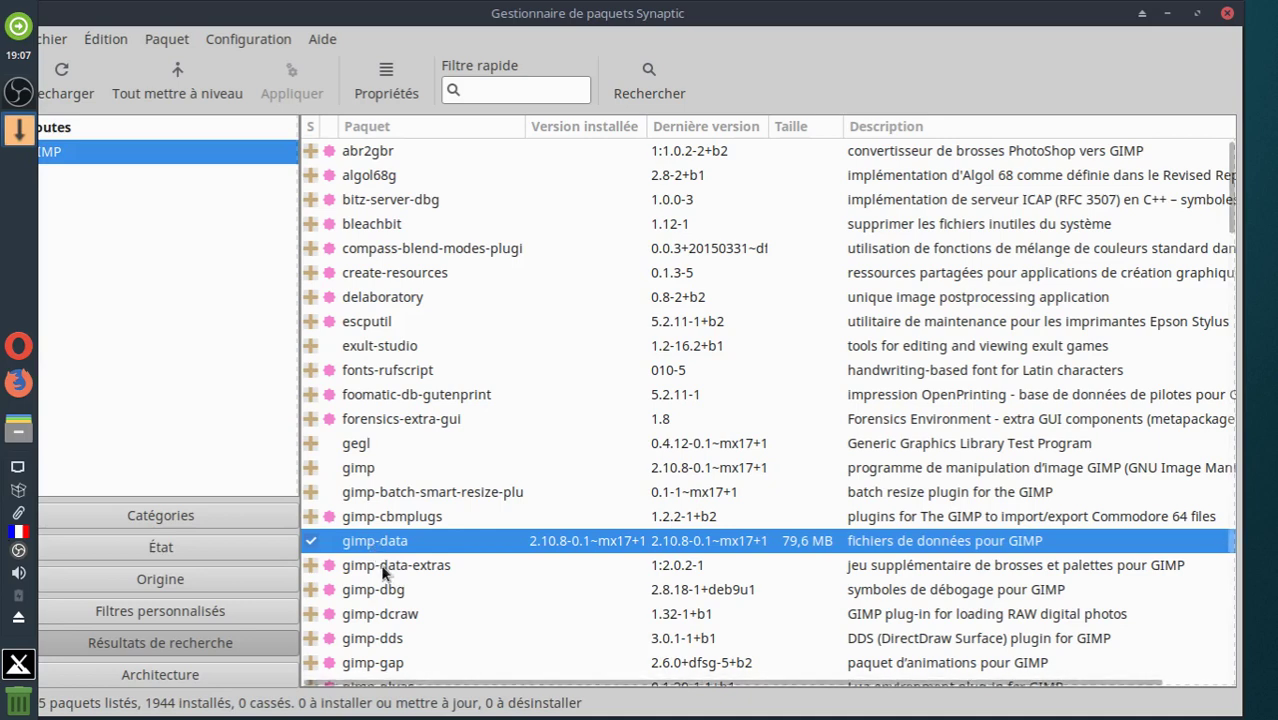
# Step: Look through the GIMP plug-in and documentation packages in the search results, down to the French documentation package gimp-help-fr
pyautogui.scroll(-1, 383, 571)
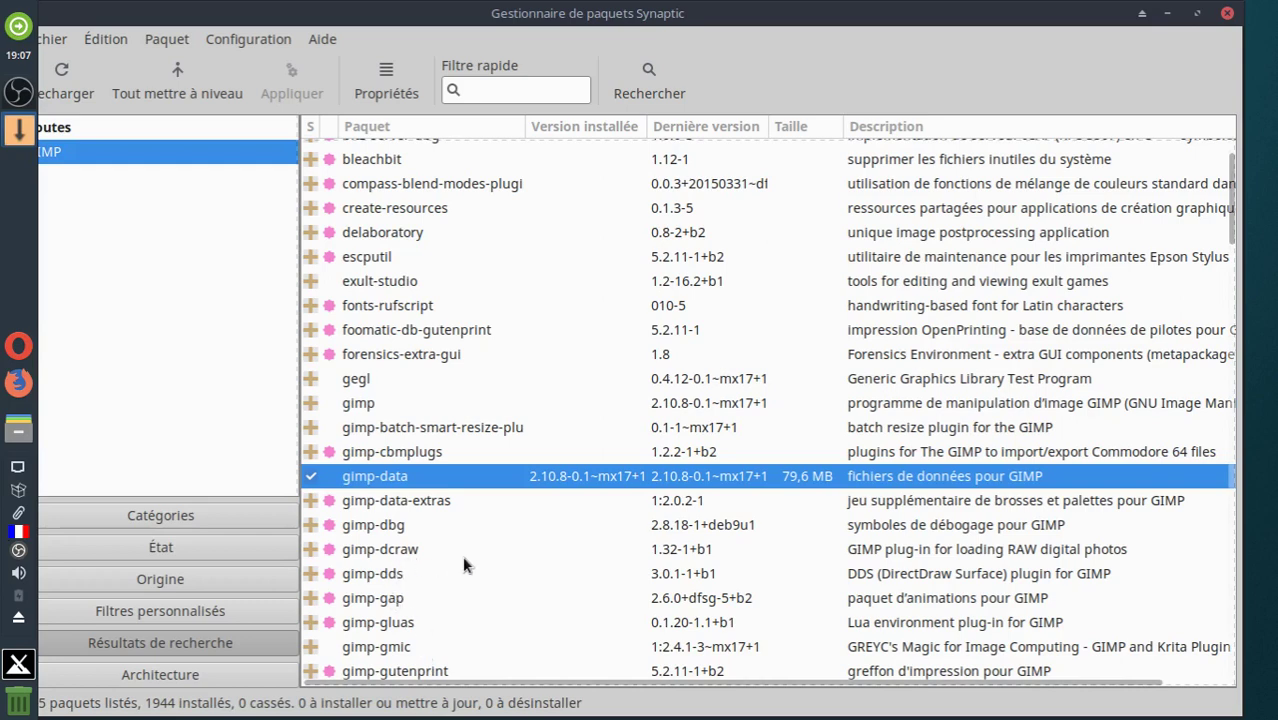
pyautogui.scroll(-2, 464, 560)
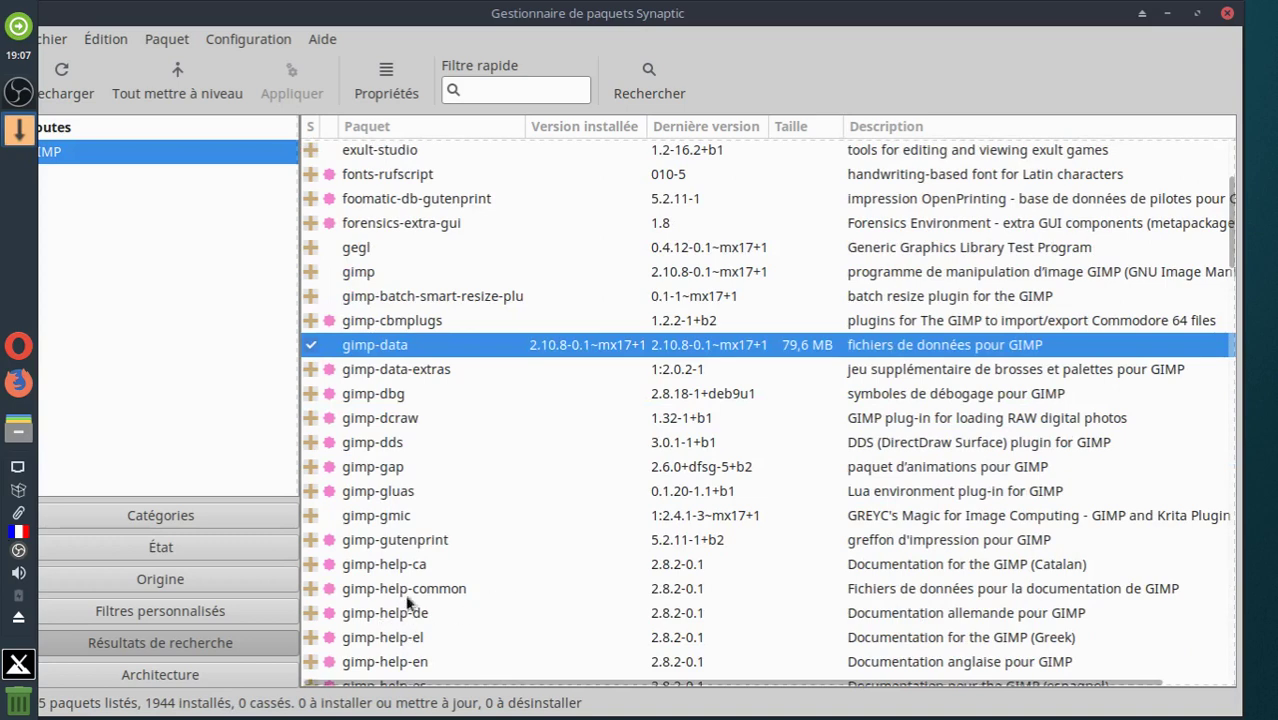
pyautogui.scroll(-1, 410, 600)
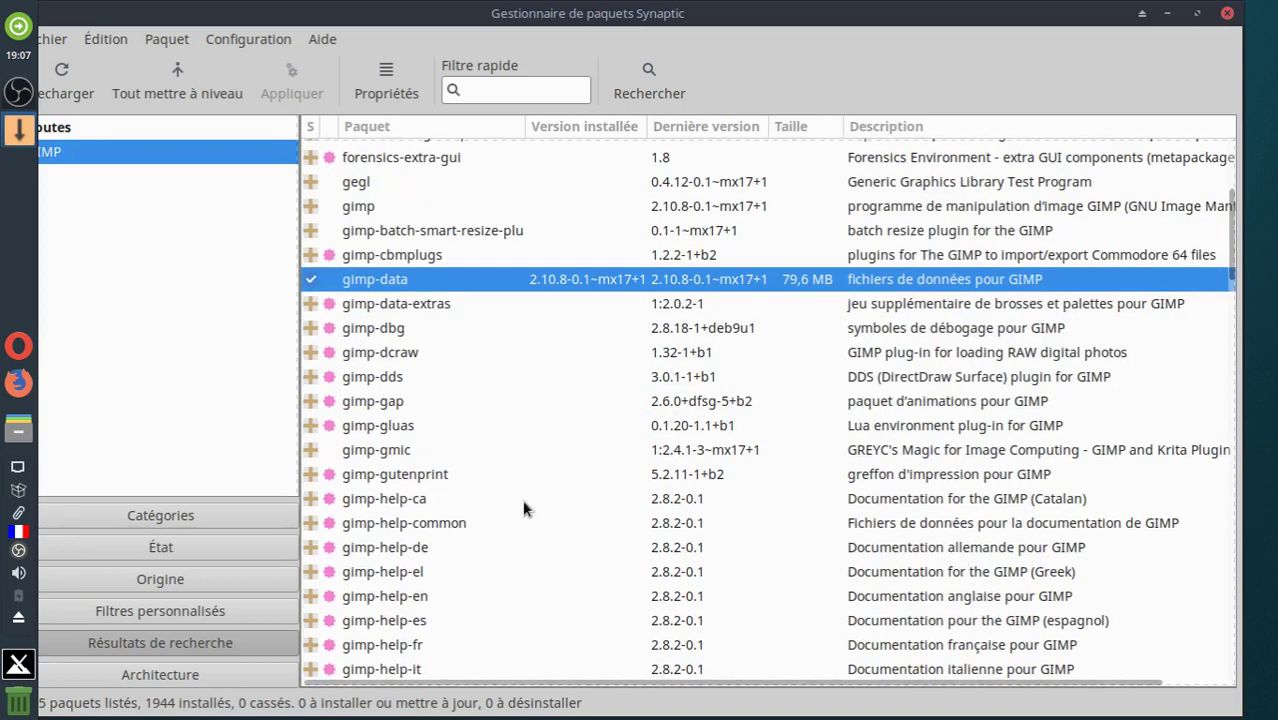
pyautogui.scroll(-1, 522, 499)
pyautogui.scroll(-1, 522, 499)
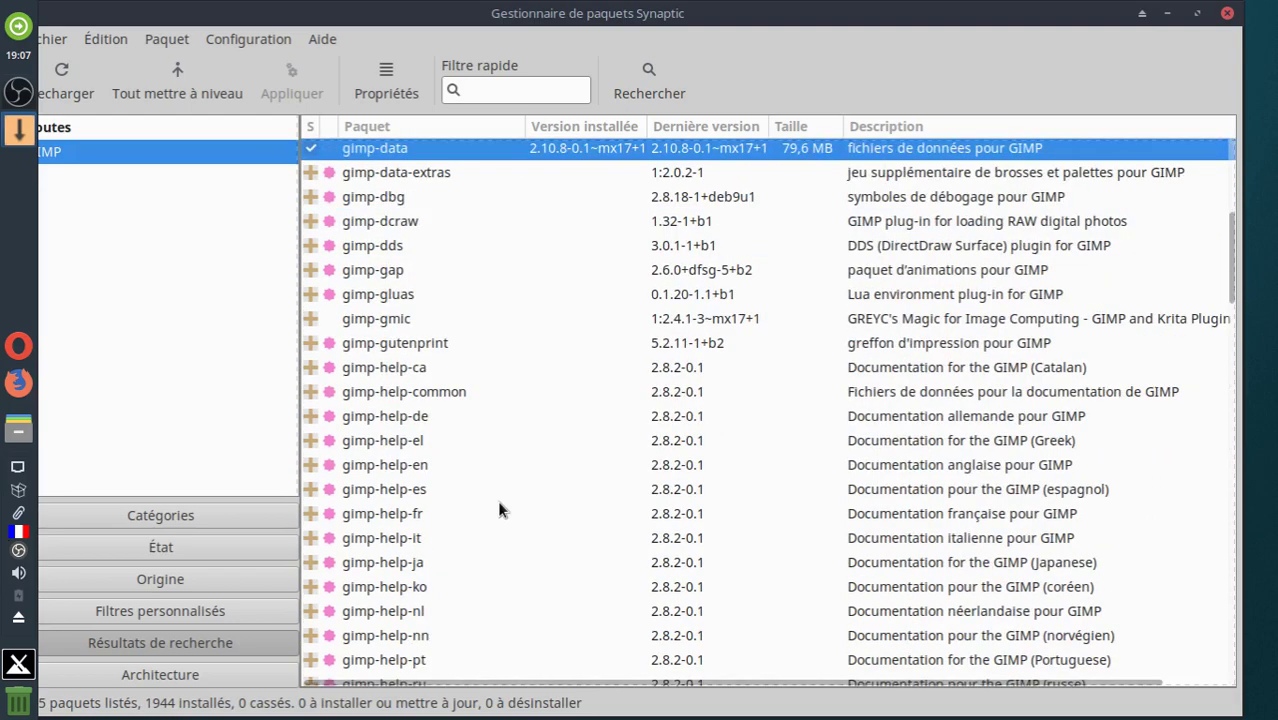
pyautogui.scroll(2, 499, 504)
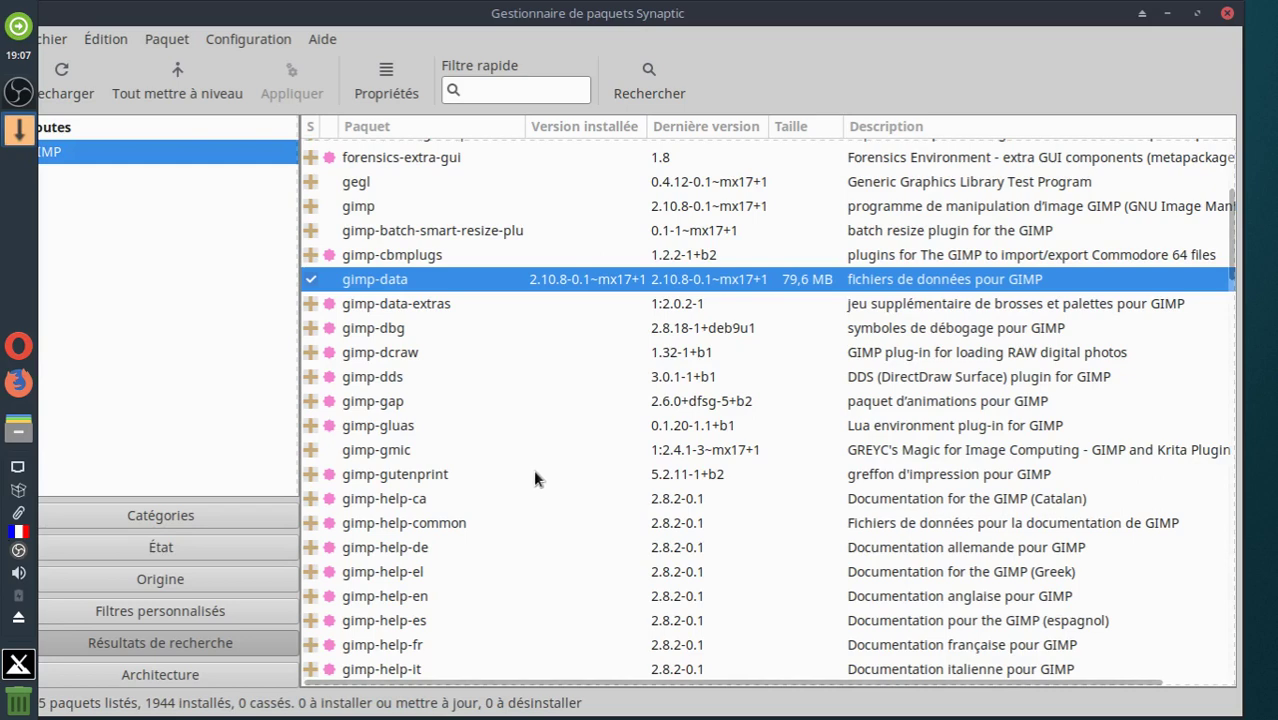
pyautogui.scroll(-1, 533, 469)
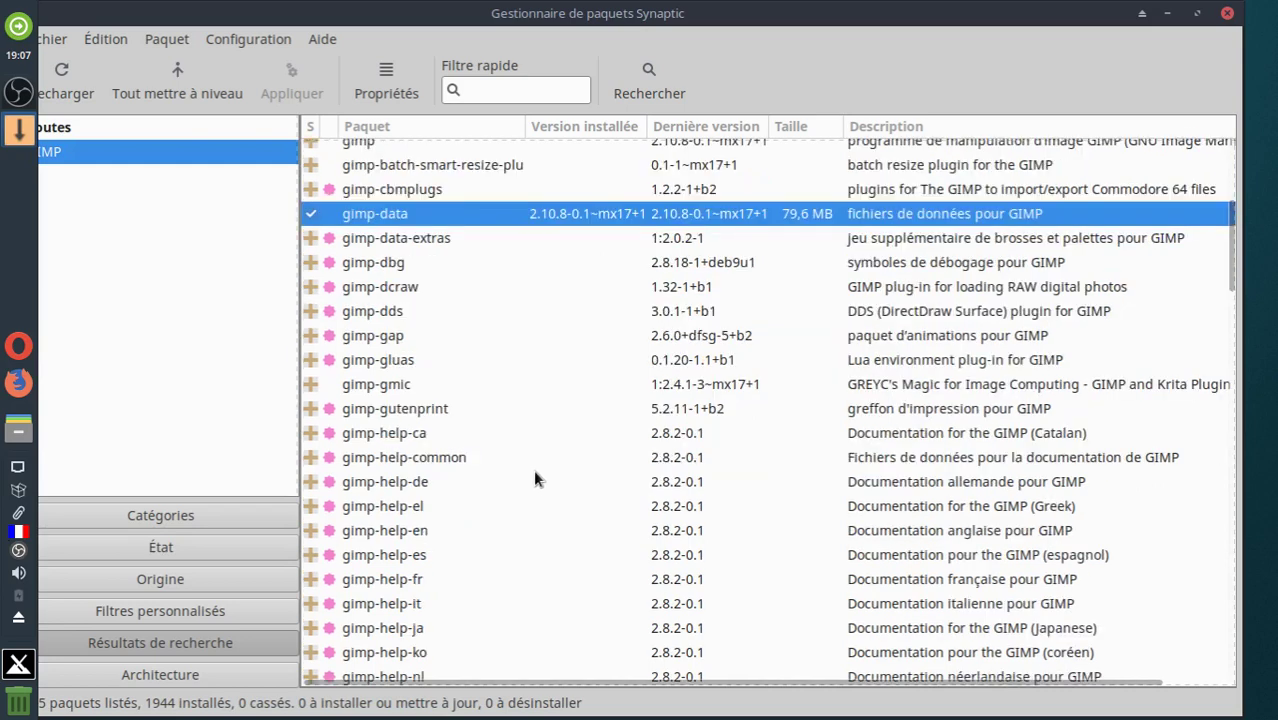
pyautogui.click(397, 580)
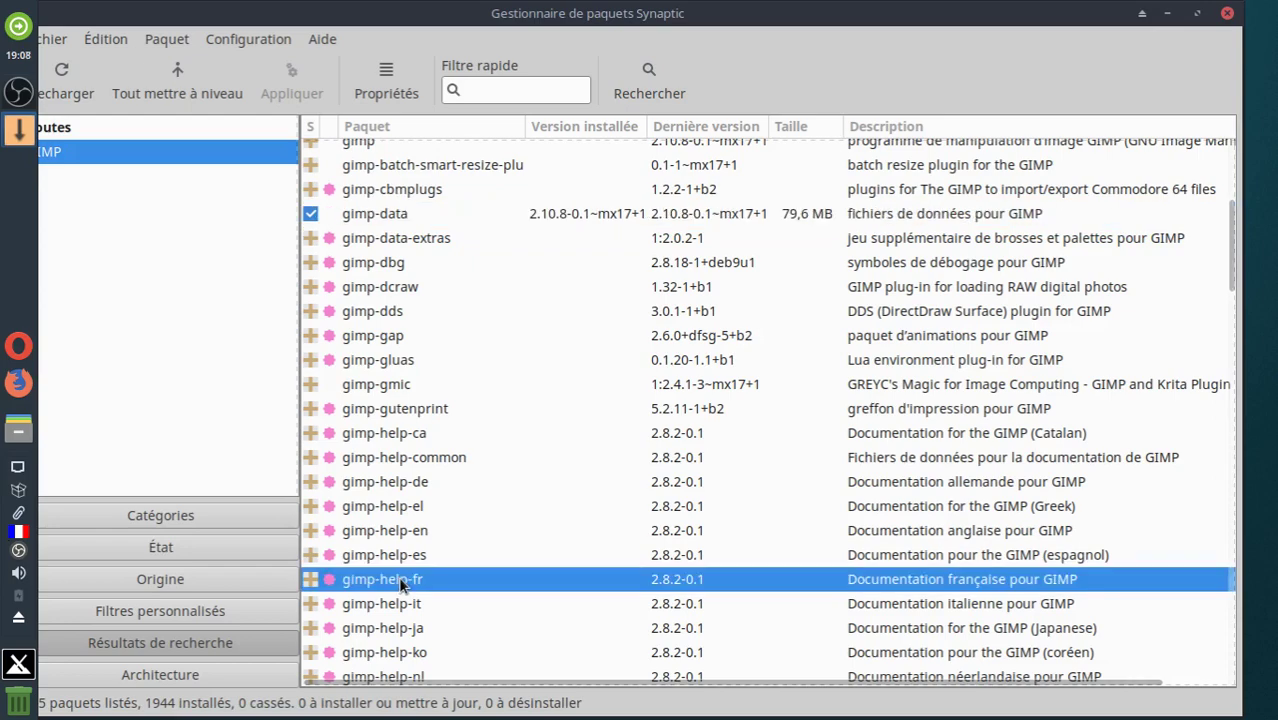
# Step: Examine the main gimp package and the entries listed after it, through gimp-data and gimp-data-extras
pyautogui.scroll(3, 456, 585)
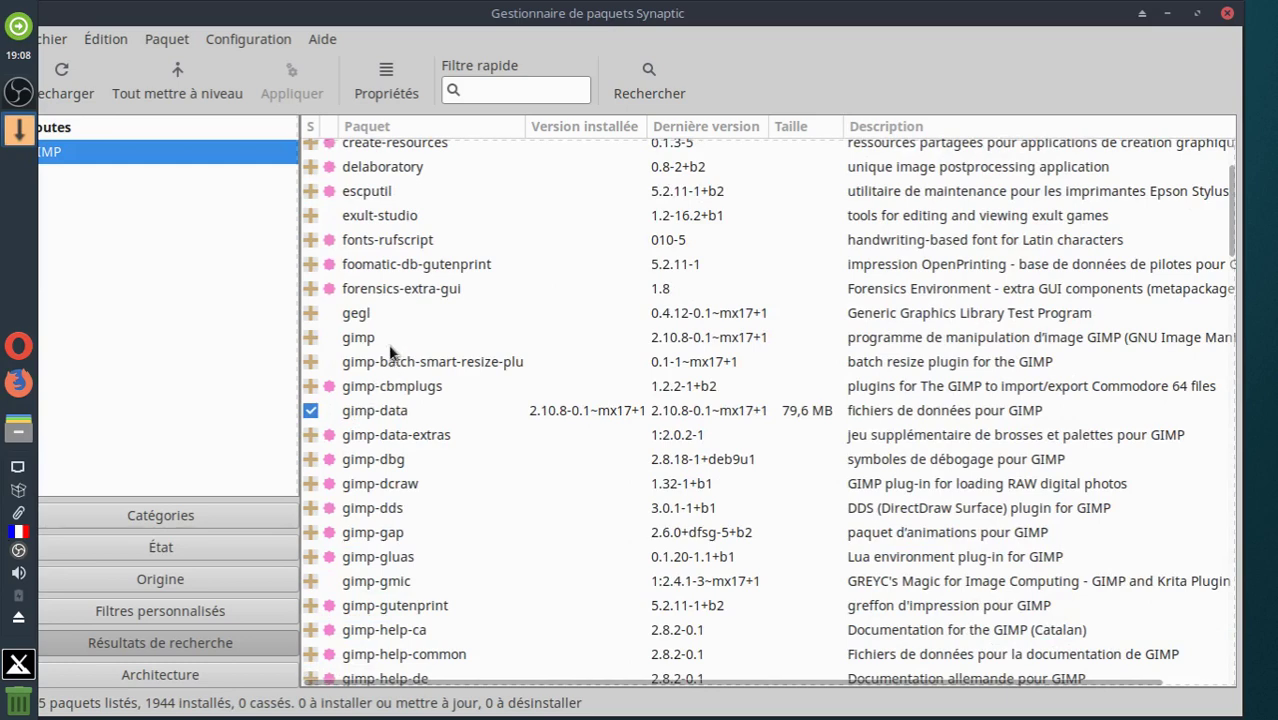
pyautogui.click(359, 337)
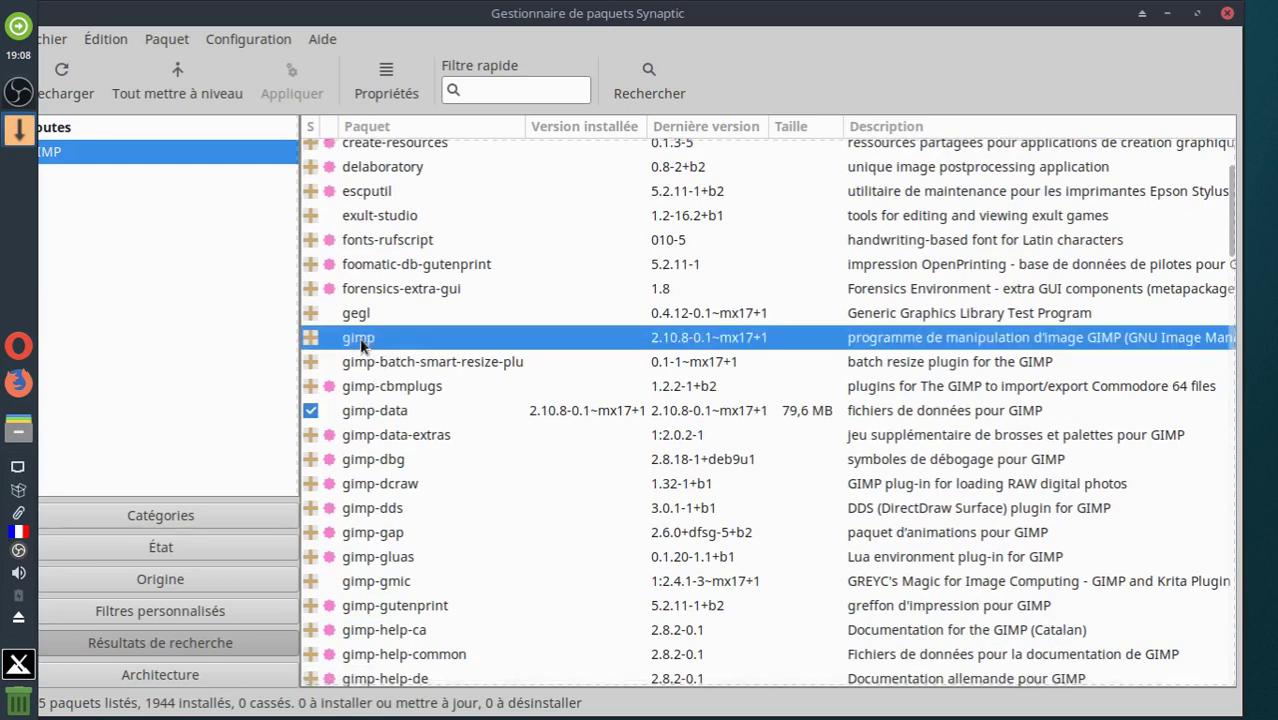
pyautogui.click(379, 368)
pyautogui.click(378, 388)
pyautogui.click(375, 411)
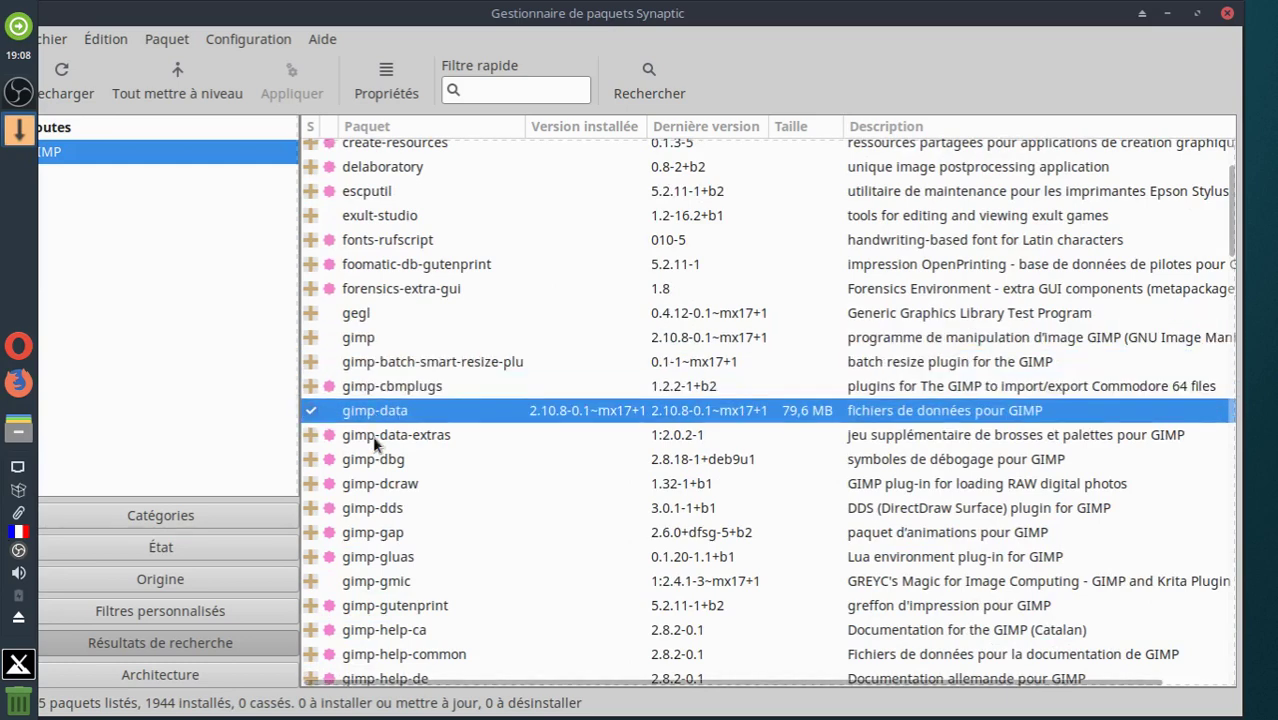
pyautogui.click(372, 435)
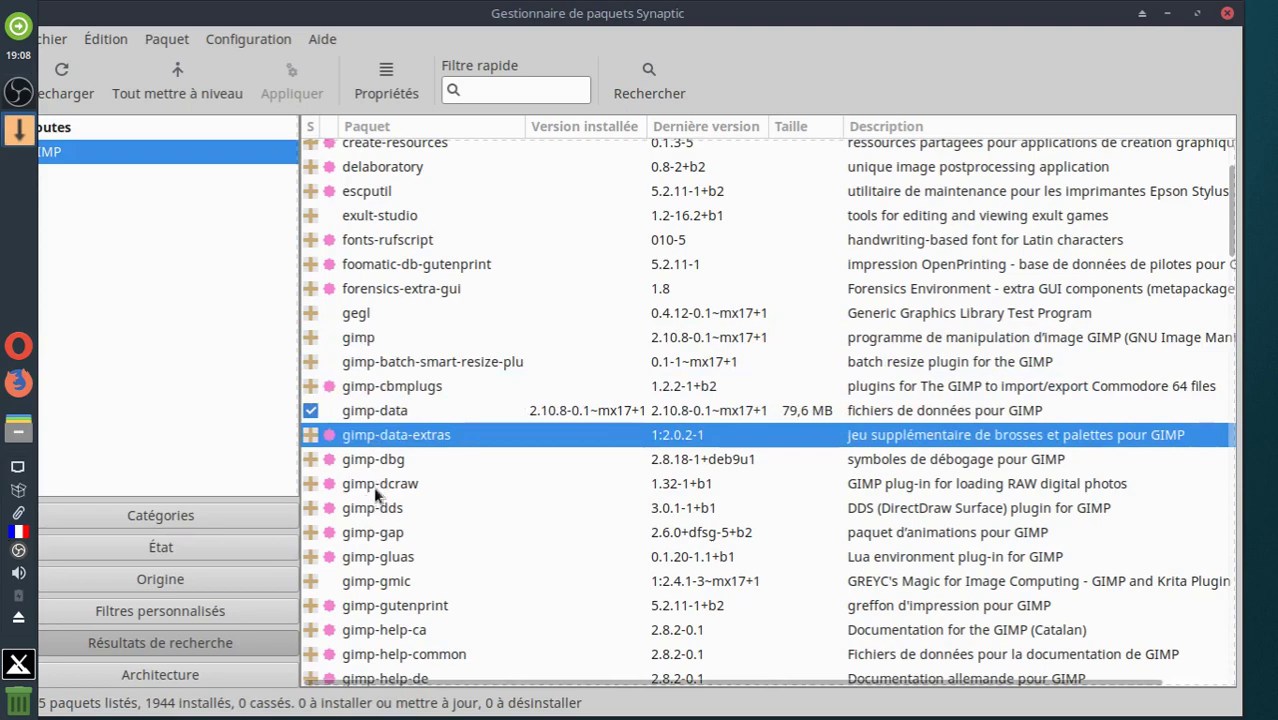
# Step: Examine the gimp-help documentation packages for individual languages, including the French, English and Greek ones
pyautogui.scroll(-1, 410, 489)
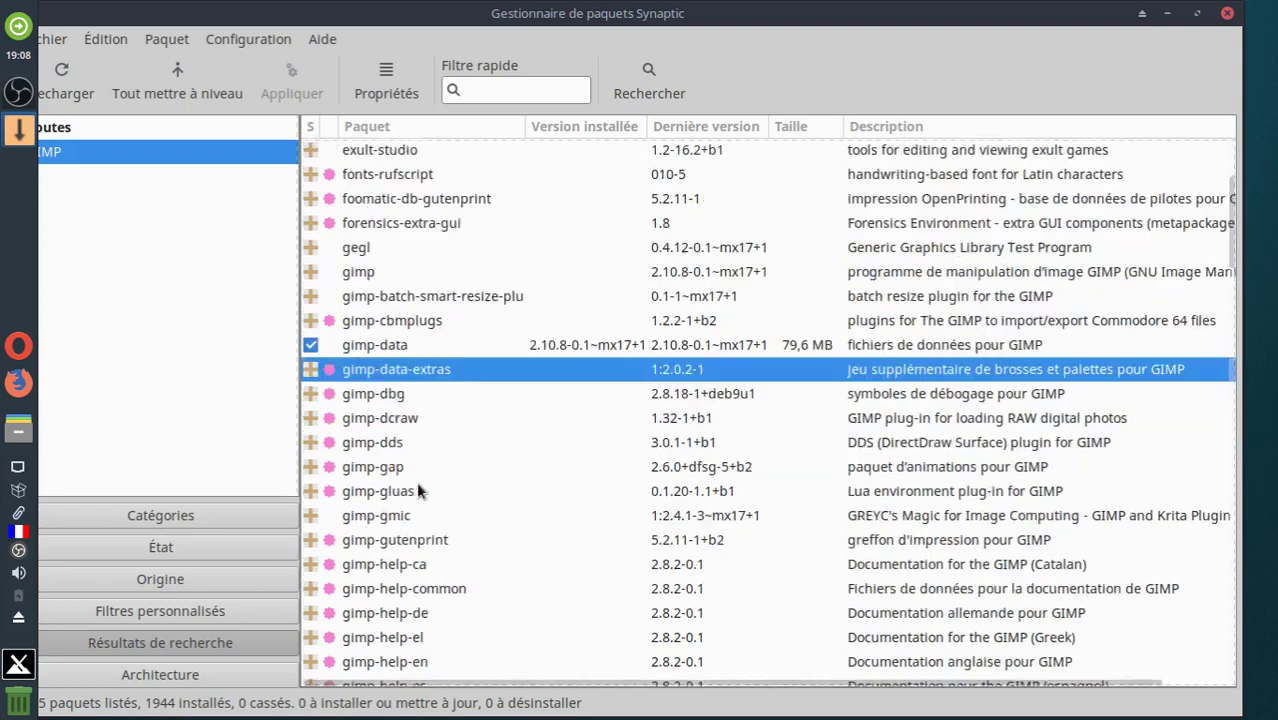
pyautogui.scroll(-2, 416, 489)
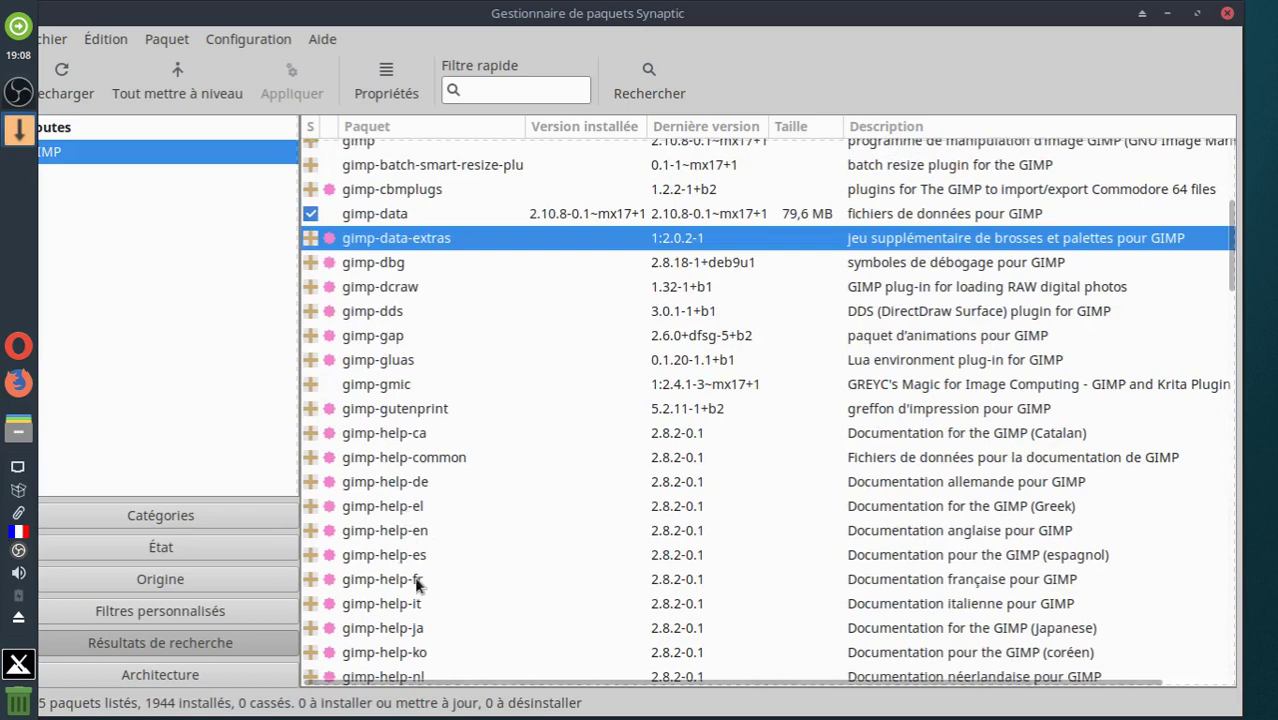
pyautogui.scroll(-3, 433, 589)
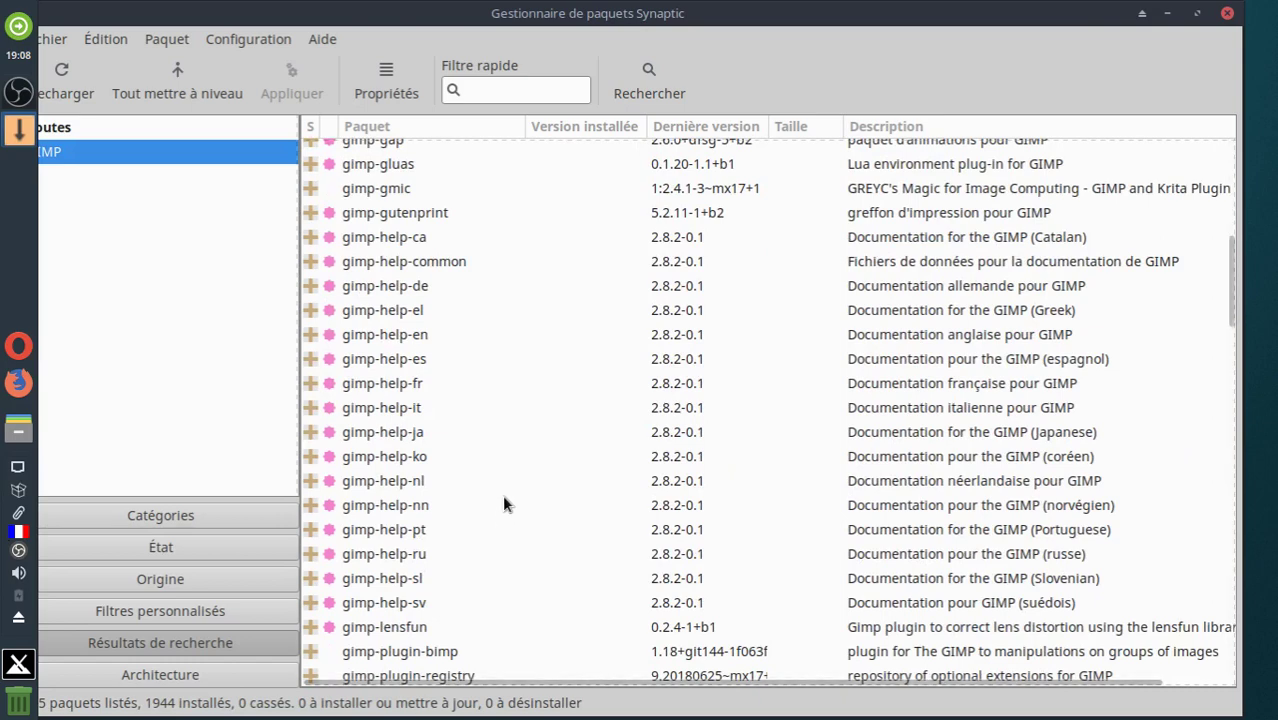
pyautogui.click(412, 388)
pyautogui.click(410, 335)
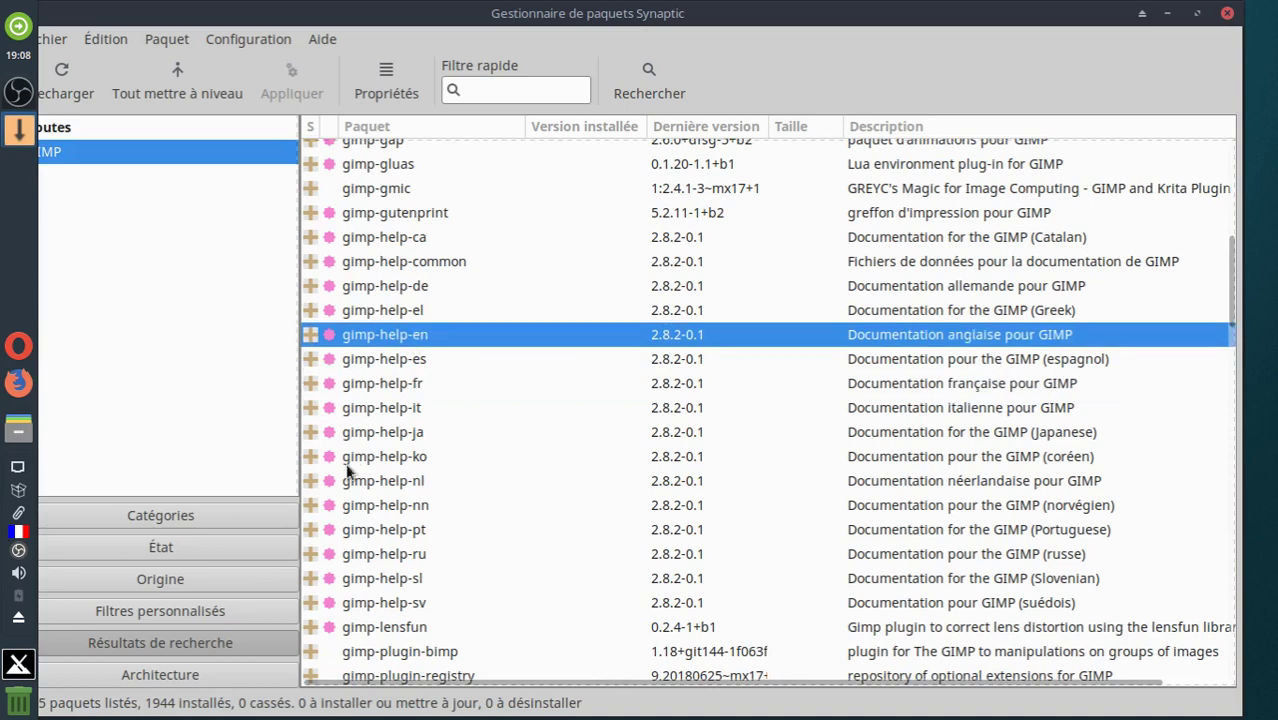
pyautogui.click(414, 311)
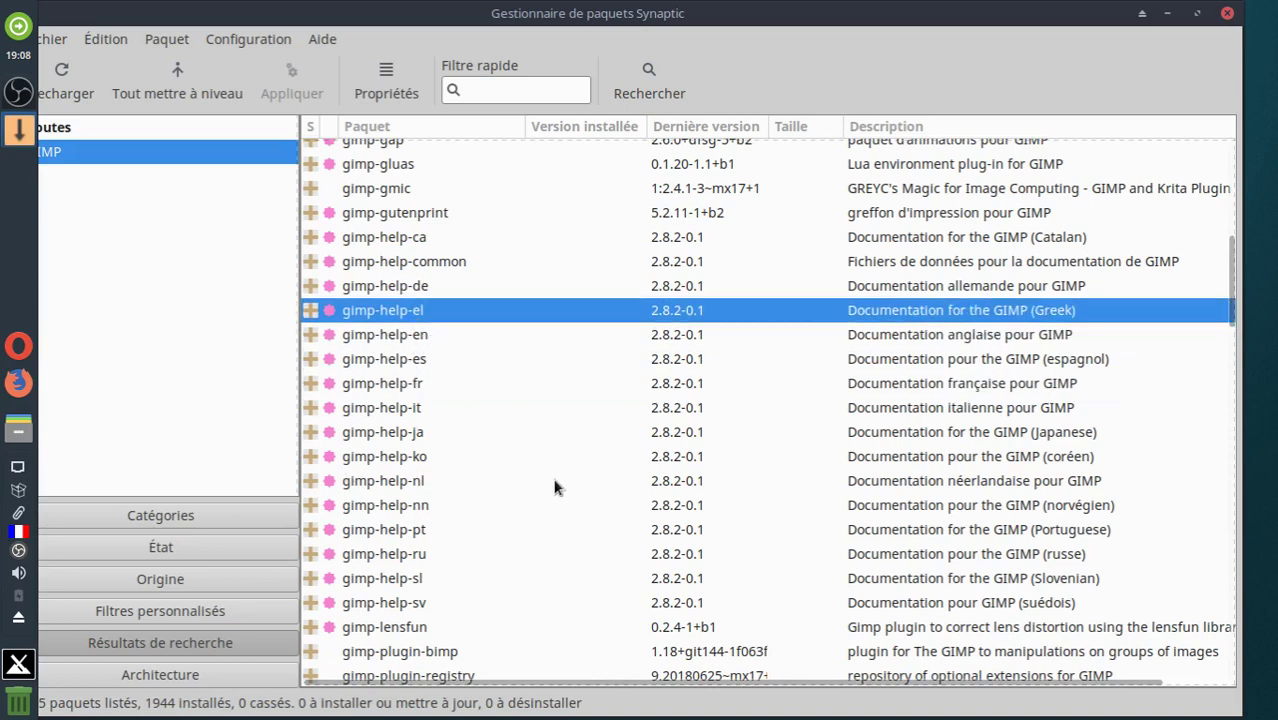
# Step: Review the marking options offered for the German documentation package gimp-help-de without marking it
pyautogui.scroll(4, 557, 487)
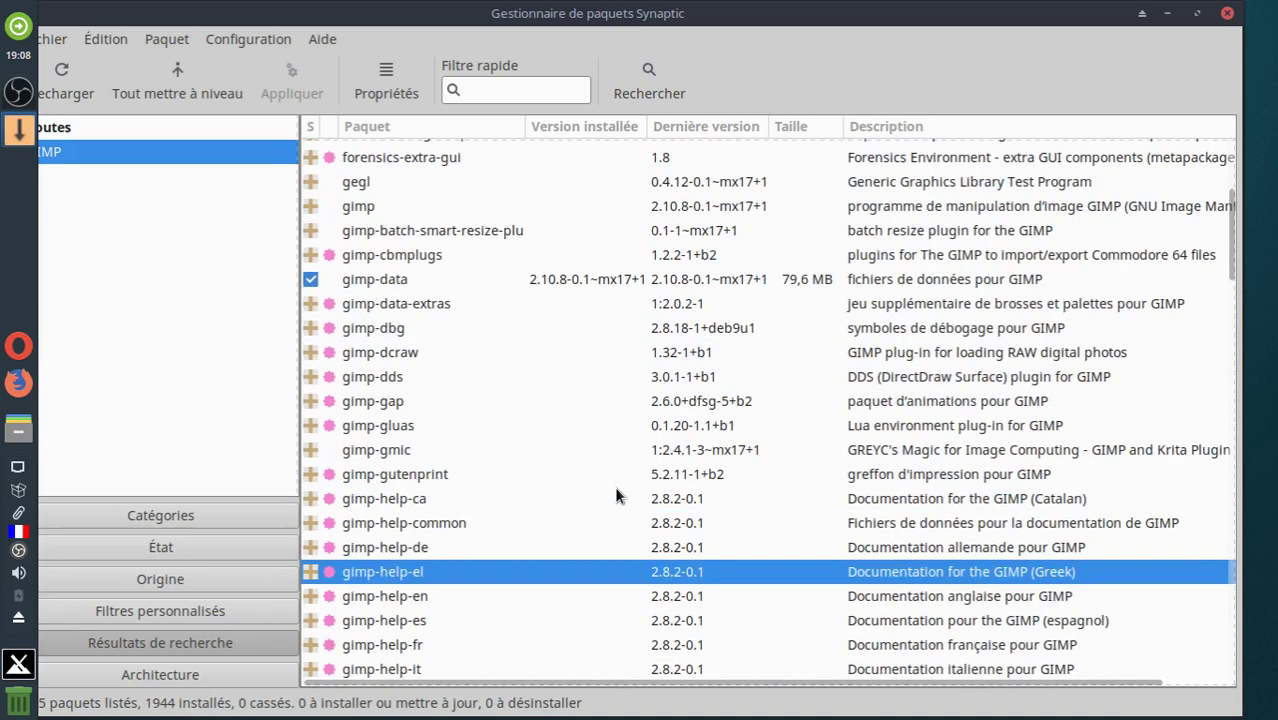
pyautogui.click(416, 550)
pyautogui.rightClick(411, 550)
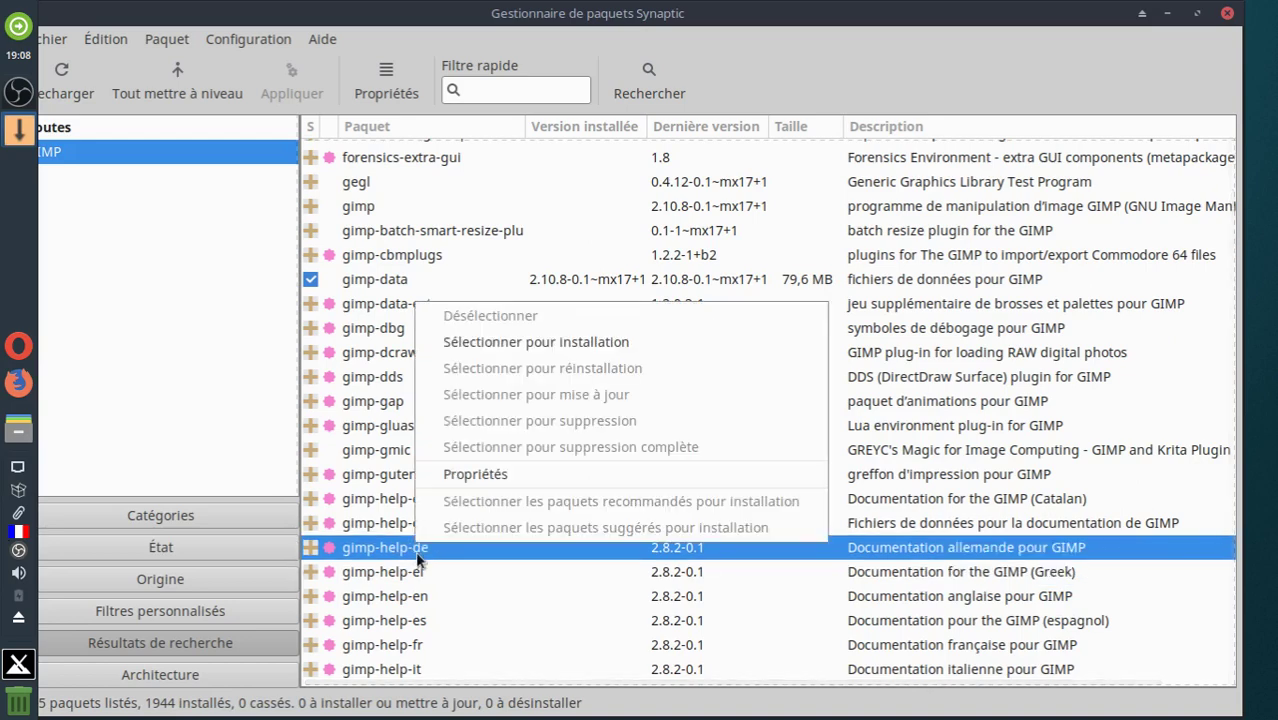
pyautogui.click(224, 412)
pyautogui.scroll(1, 421, 418)
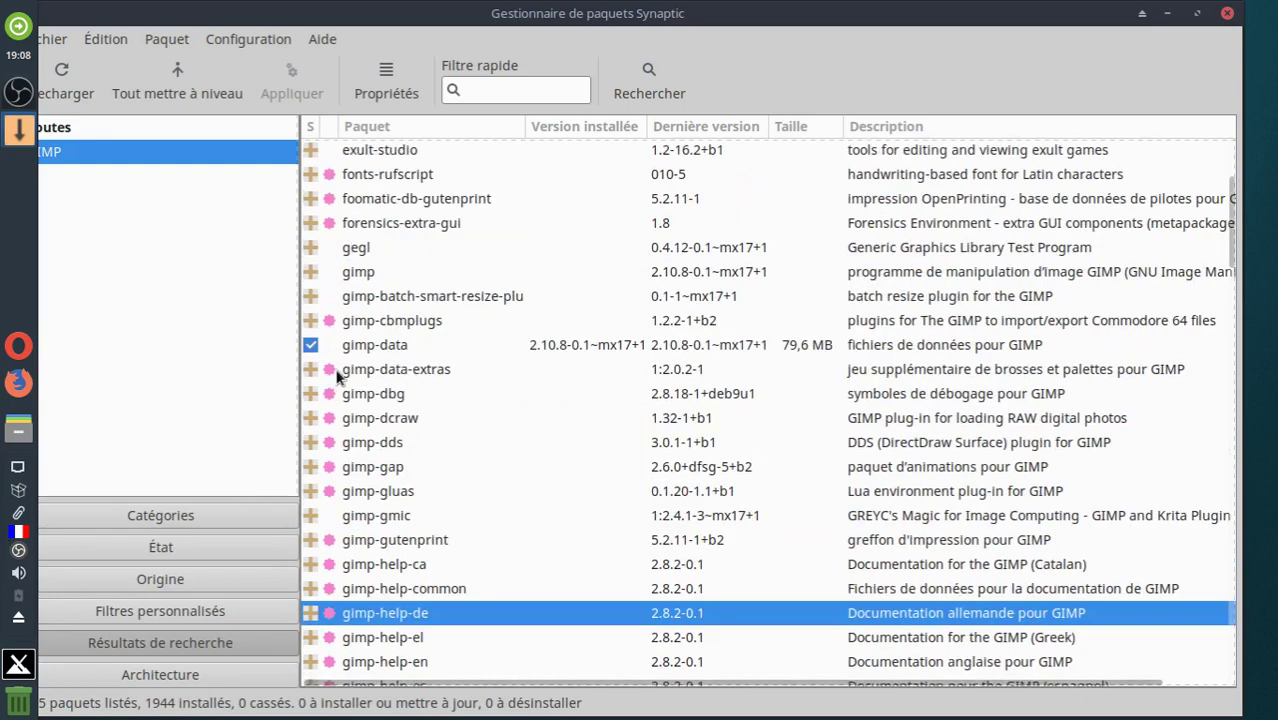
# Step: Return to the installed gimp-data entry and compare its reinstallation, removal and complete removal options
pyautogui.scroll(-5, 562, 409)
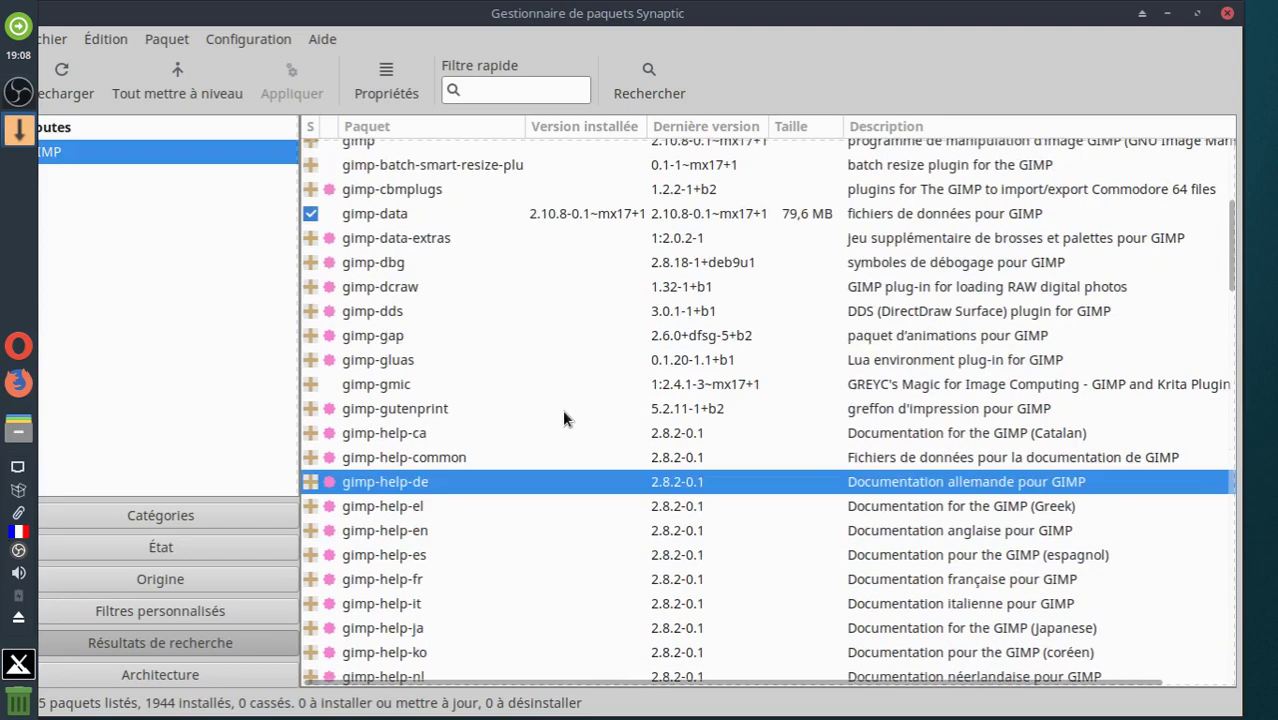
pyautogui.scroll(4, 558, 407)
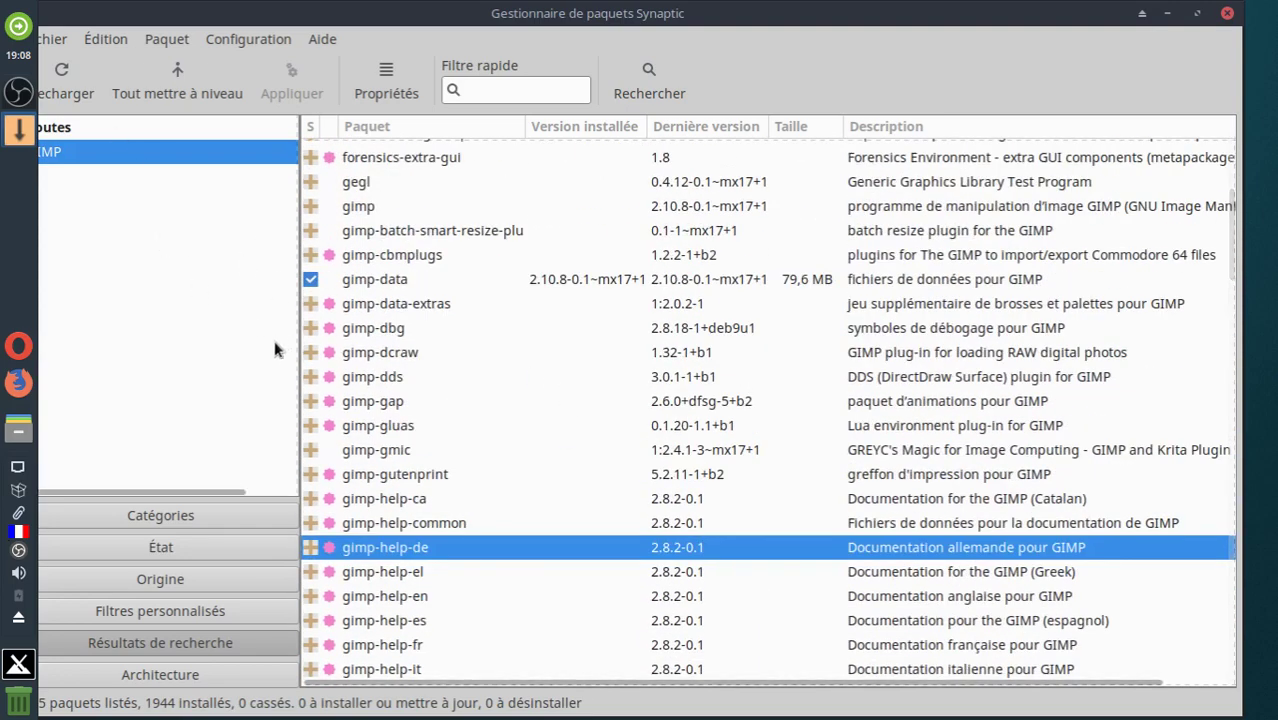
pyautogui.scroll(2, 517, 398)
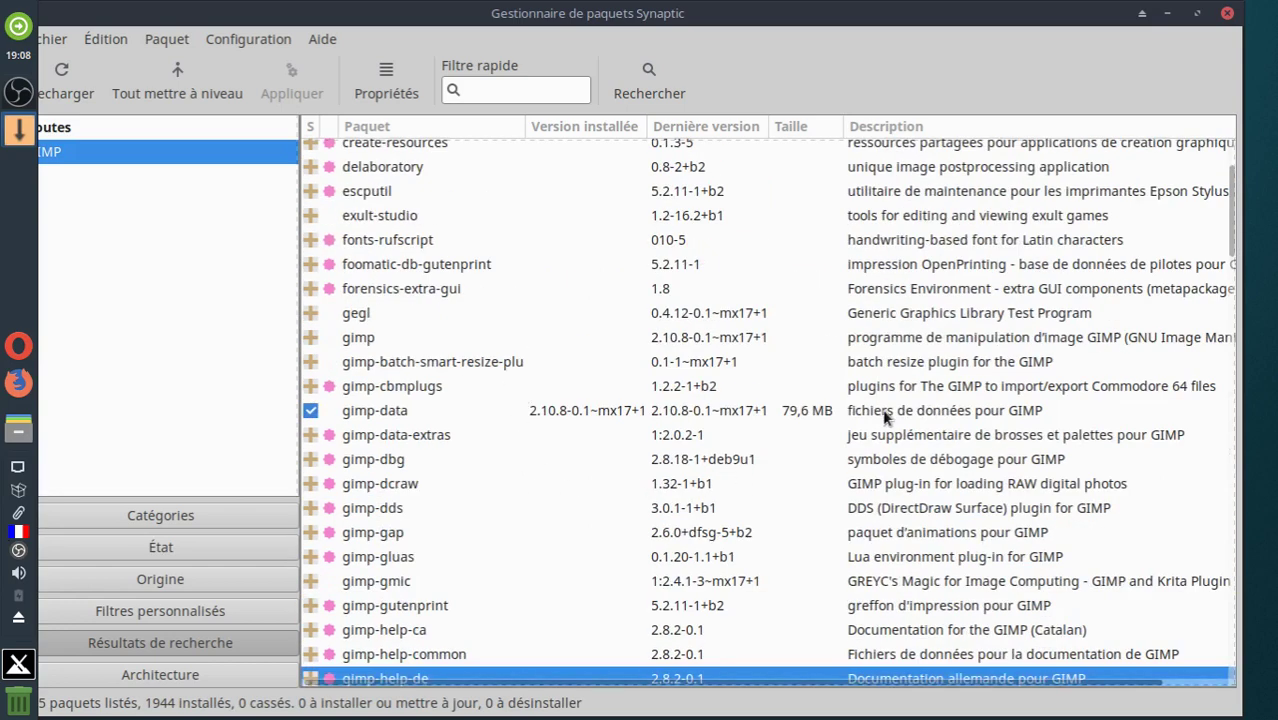
pyautogui.click(351, 417)
pyautogui.rightClick(351, 417)
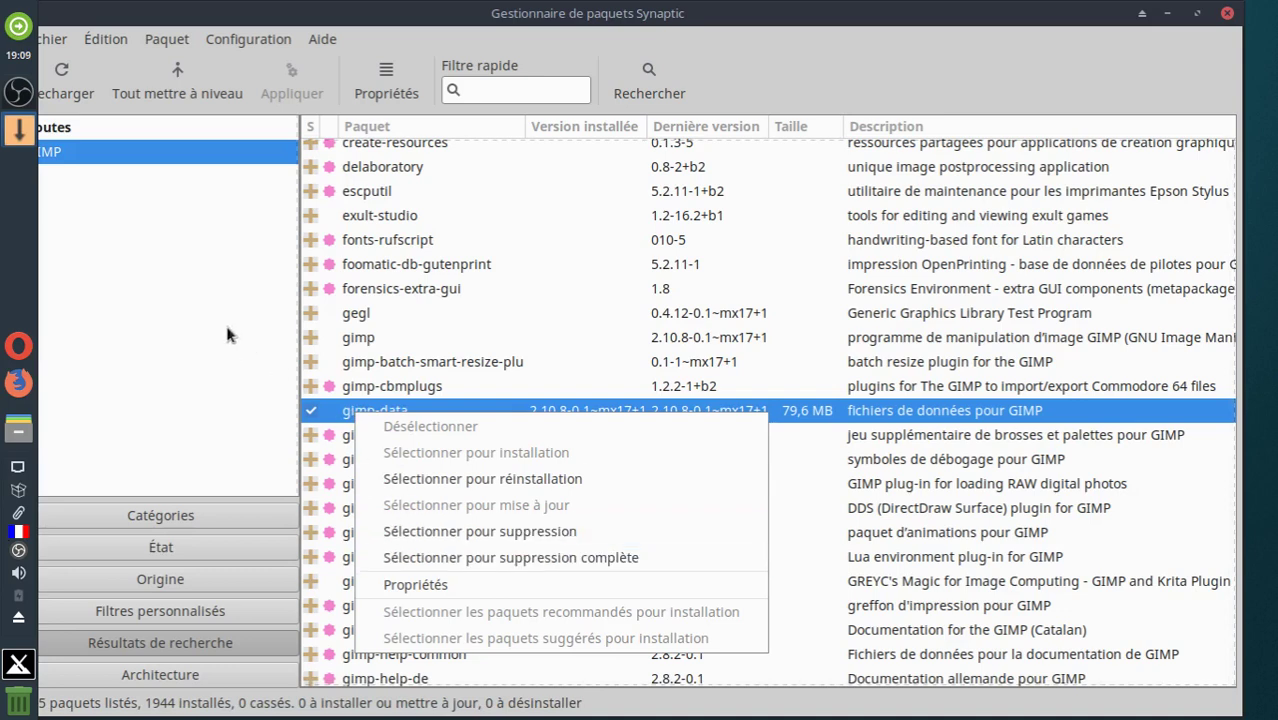
pyautogui.click(171, 310)
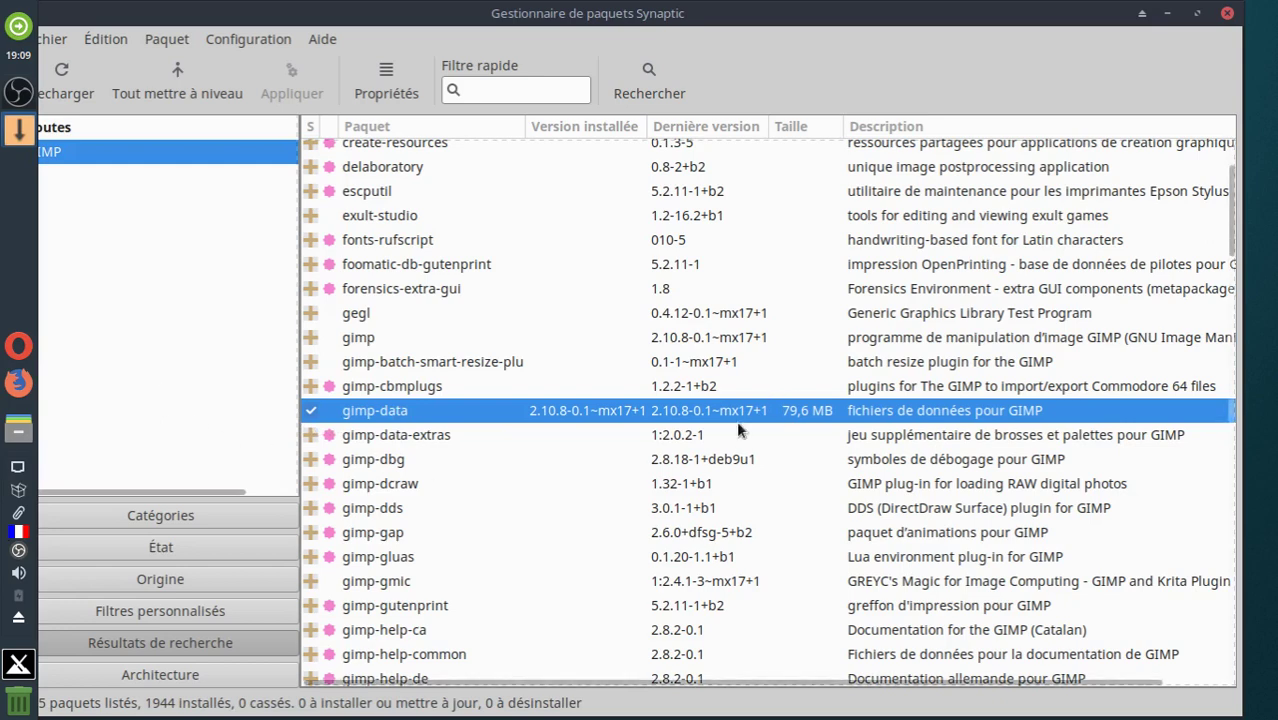
# Step: Mark gimp-data for complete removal, including its configuration files, and apply the change
pyautogui.rightClick(401, 409)
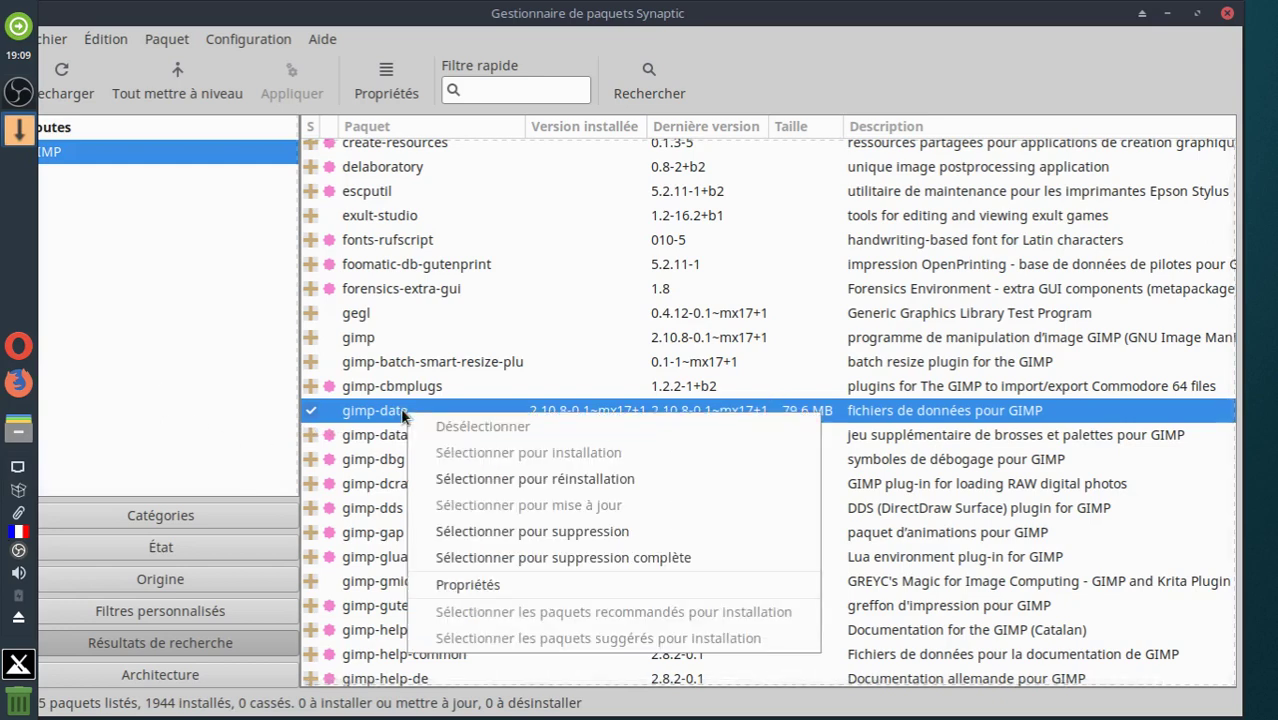
pyautogui.click(546, 556)
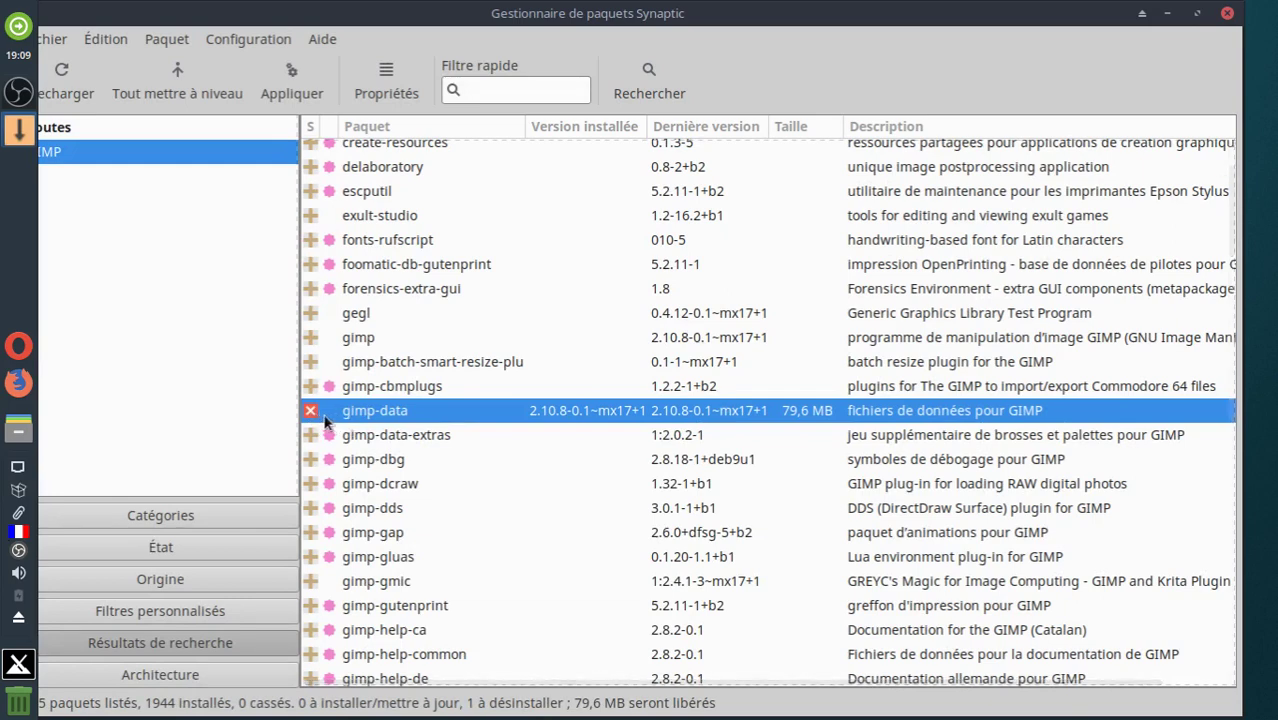
pyautogui.click(289, 70)
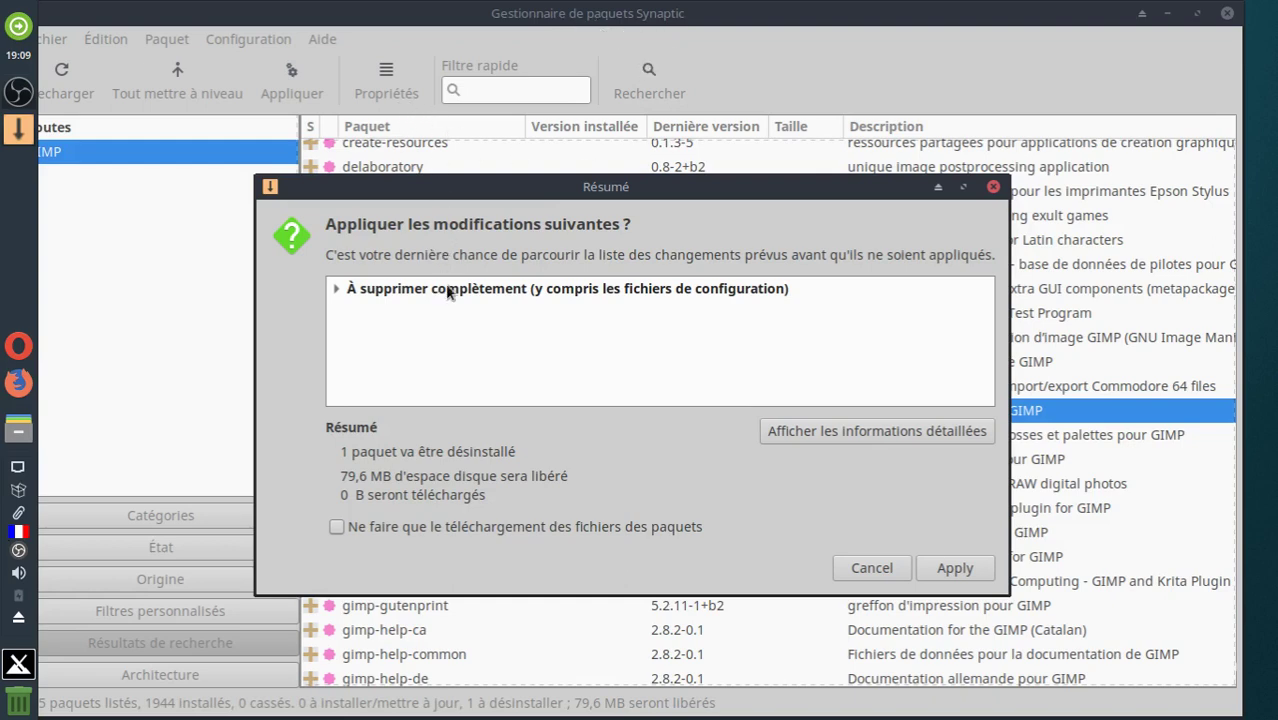
pyautogui.click(950, 567)
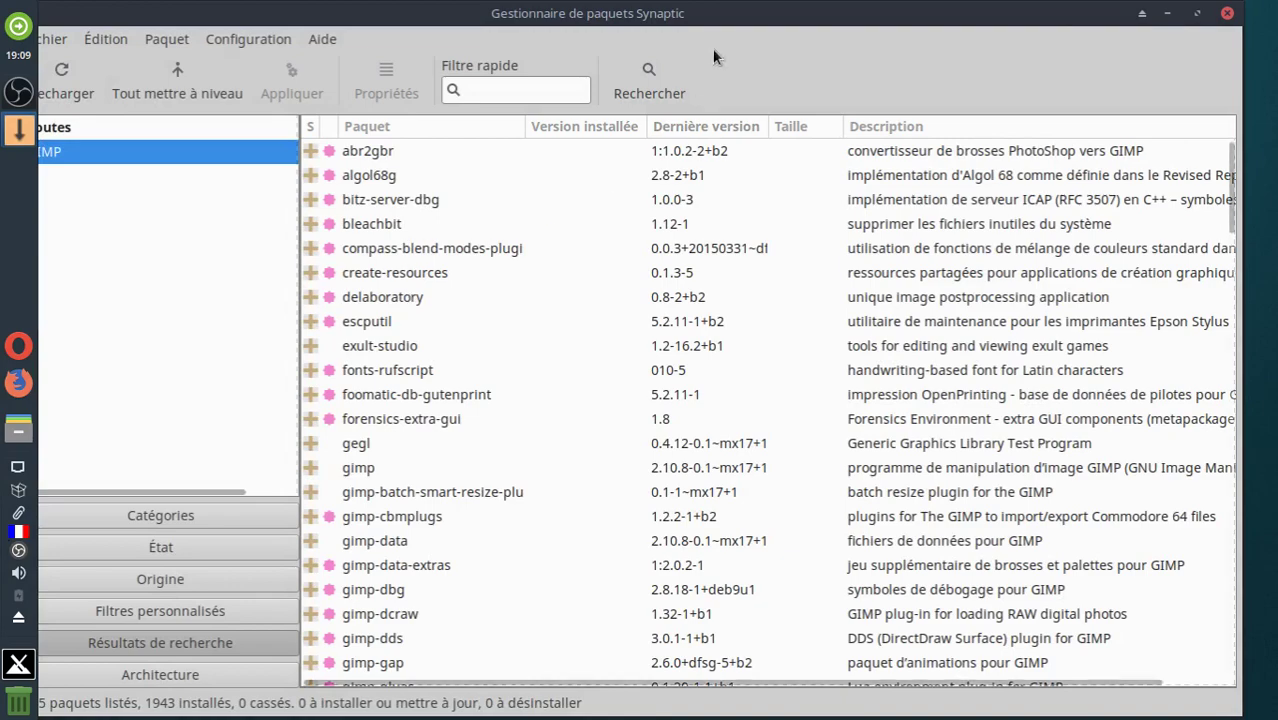
# Step: Check the GIMP search results for any packages that are still installed
pyautogui.moveTo(719, 16)
pyautogui.mouseDown()
pyautogui.moveTo(960, 81)
pyautogui.moveTo(744, 20)
pyautogui.mouseUp()
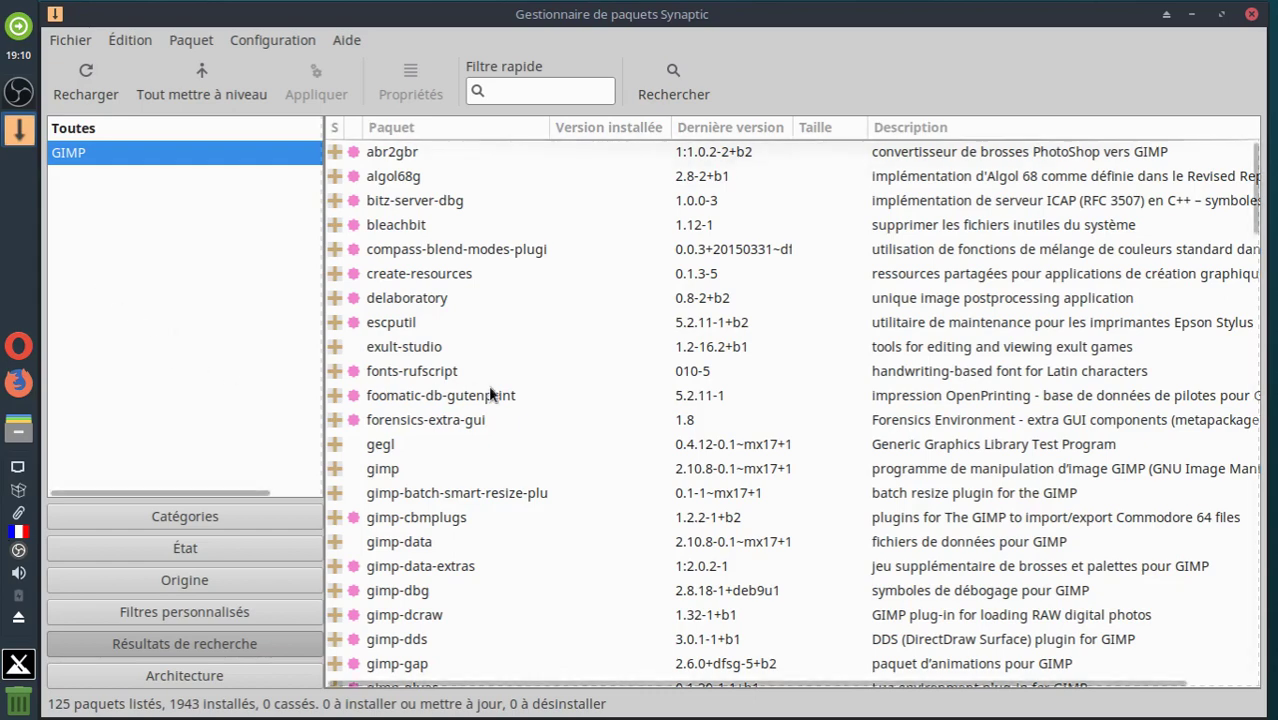
pyautogui.scroll(-3, 490, 373)
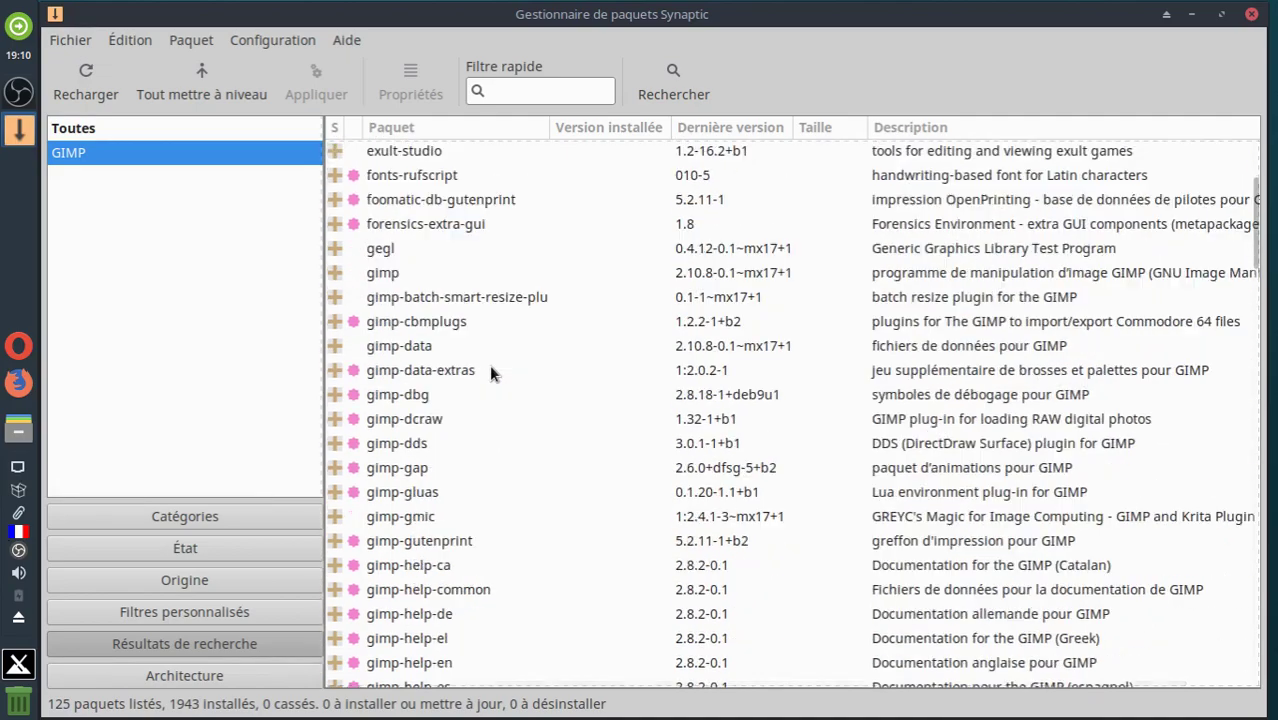
pyautogui.scroll(-3, 490, 373)
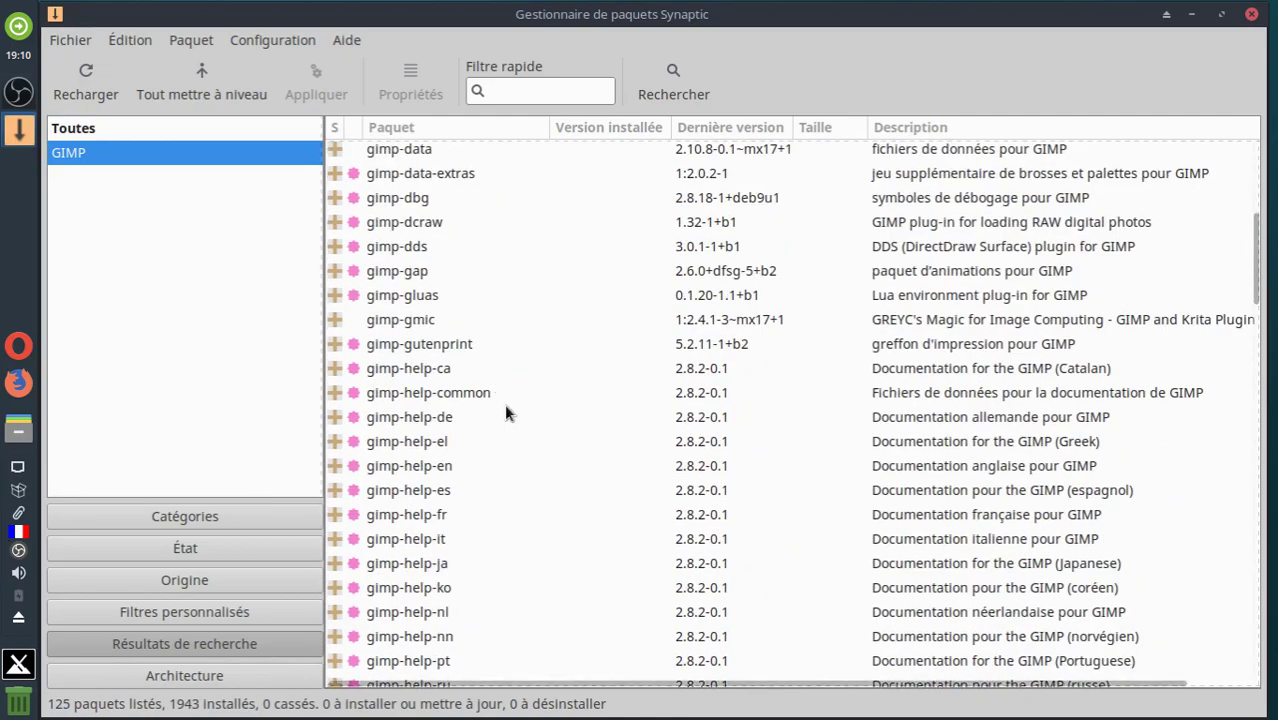
# Step: Examine the library packages in the GIMP search results, such as libgegl, libgimp2.0 and libglib2.0, for their installation status
pyautogui.scroll(-12, 505, 412)
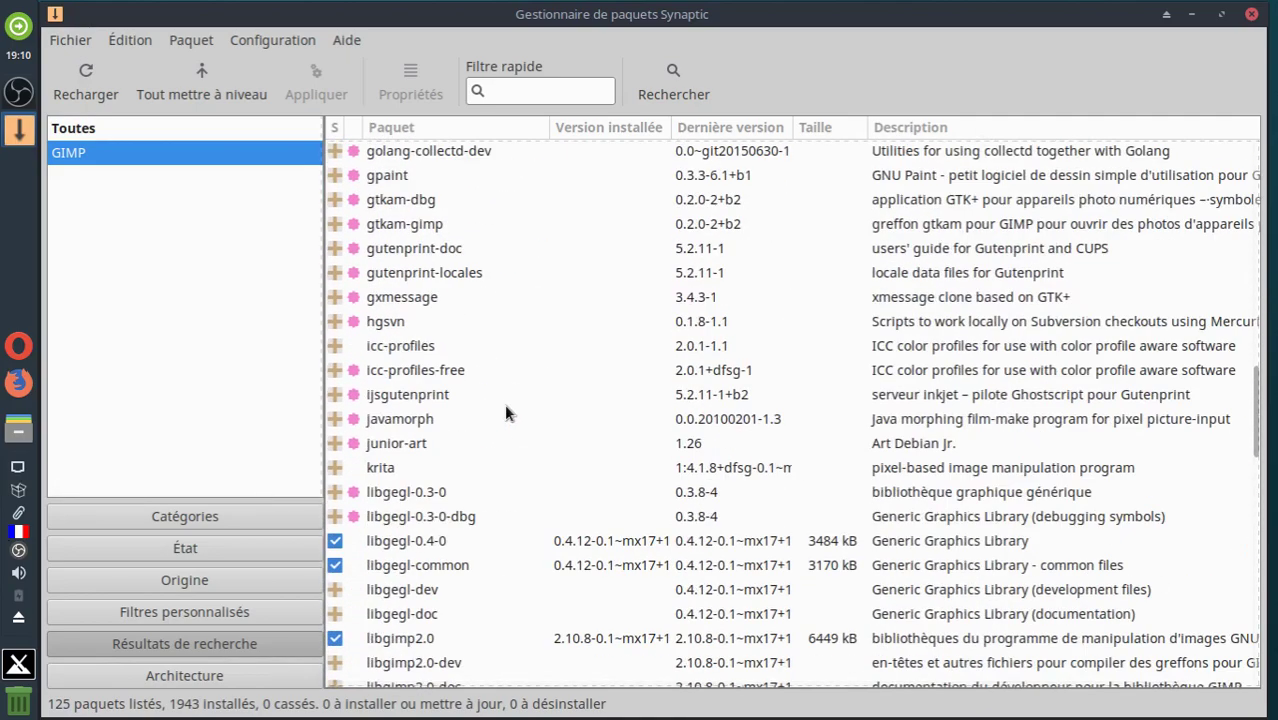
pyautogui.scroll(-2, 504, 403)
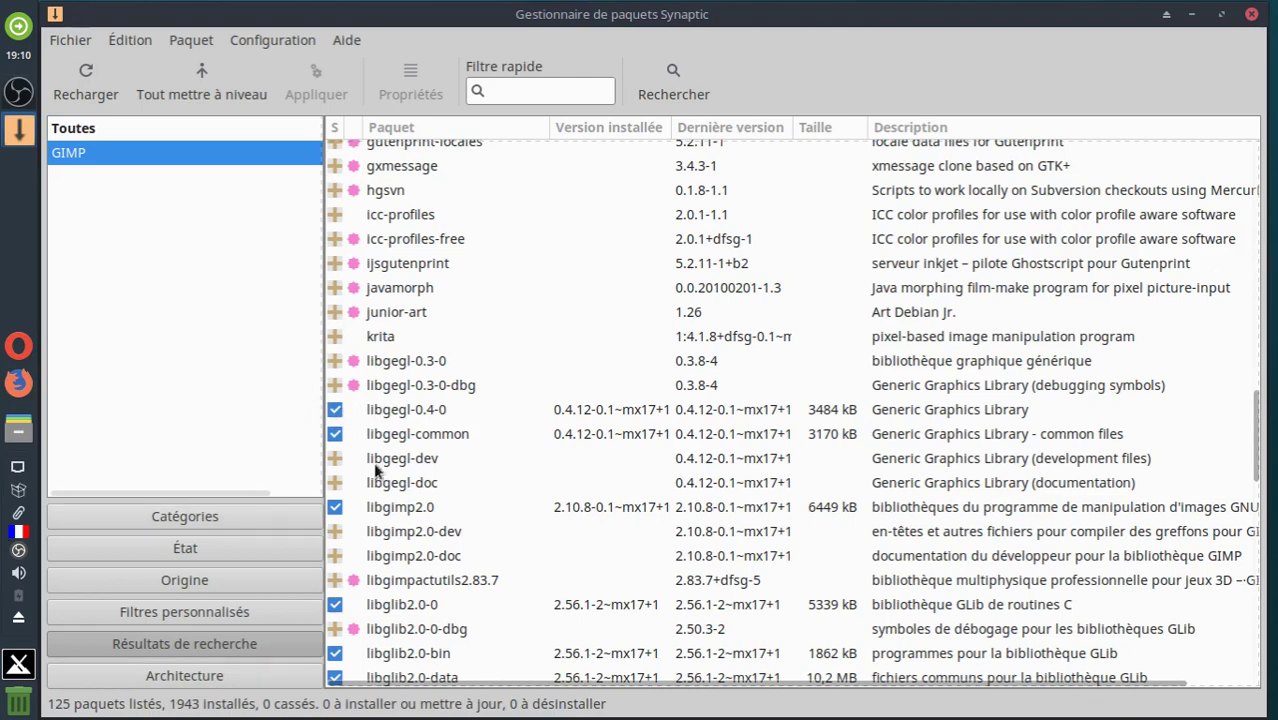
pyautogui.scroll(-1, 499, 565)
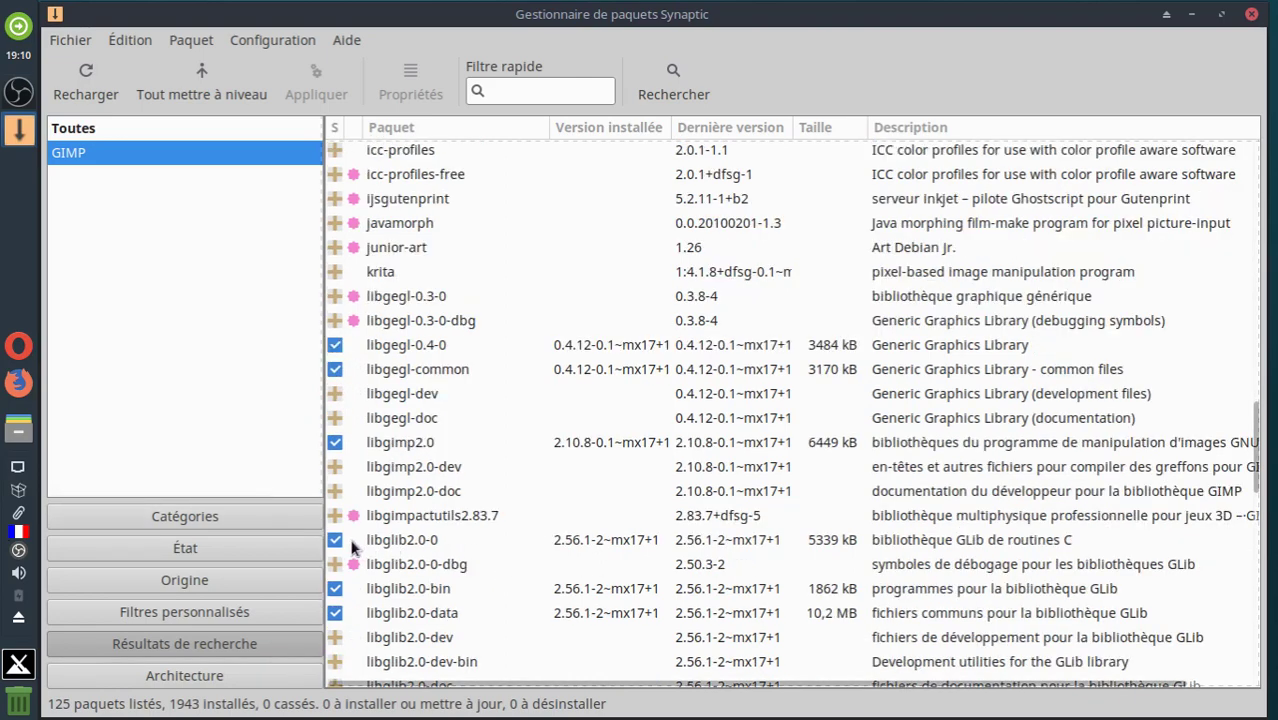
pyautogui.scroll(-3, 477, 537)
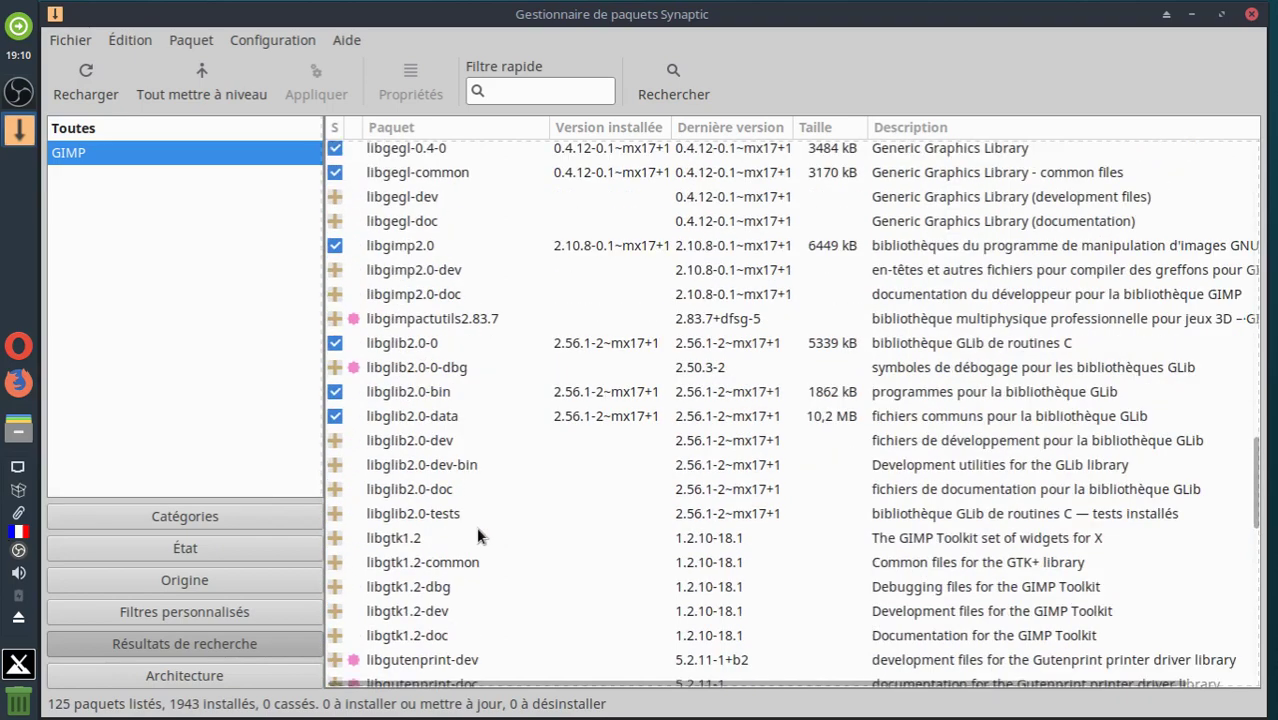
pyautogui.scroll(-3, 477, 537)
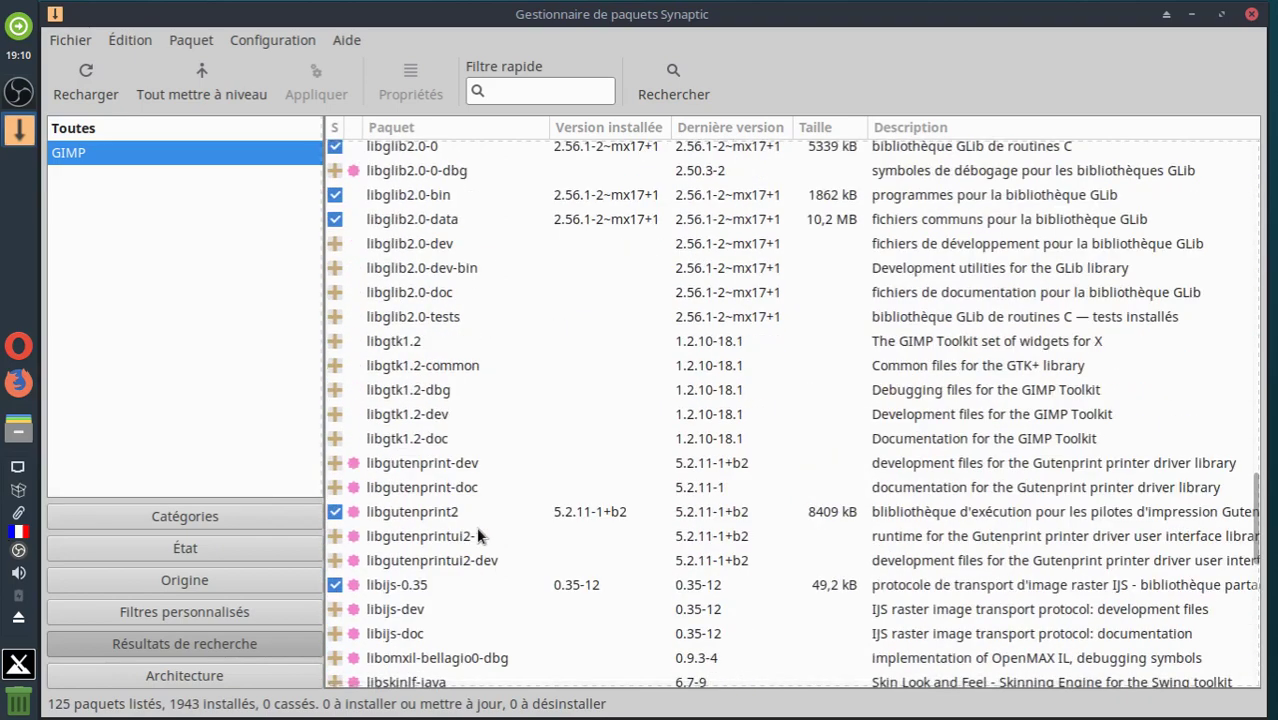
pyautogui.scroll(6, 476, 536)
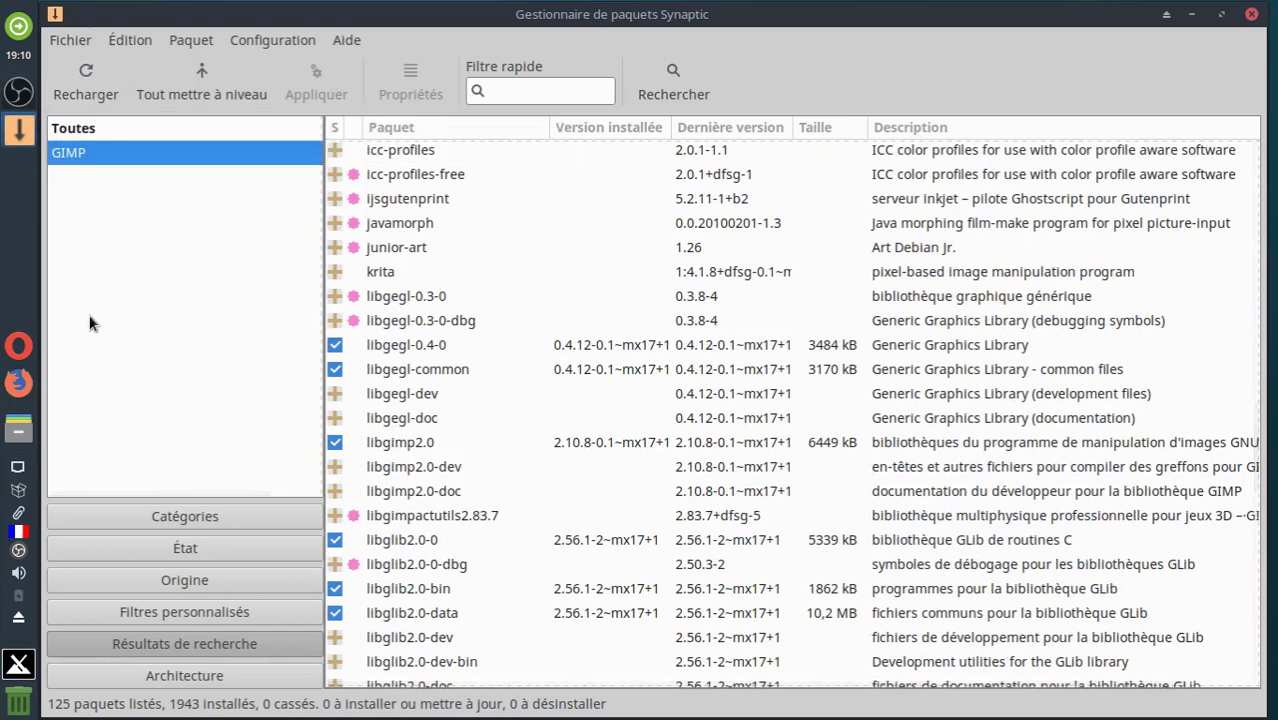
# Step: Reload the package information and list the packages by category
pyautogui.click(84, 86)
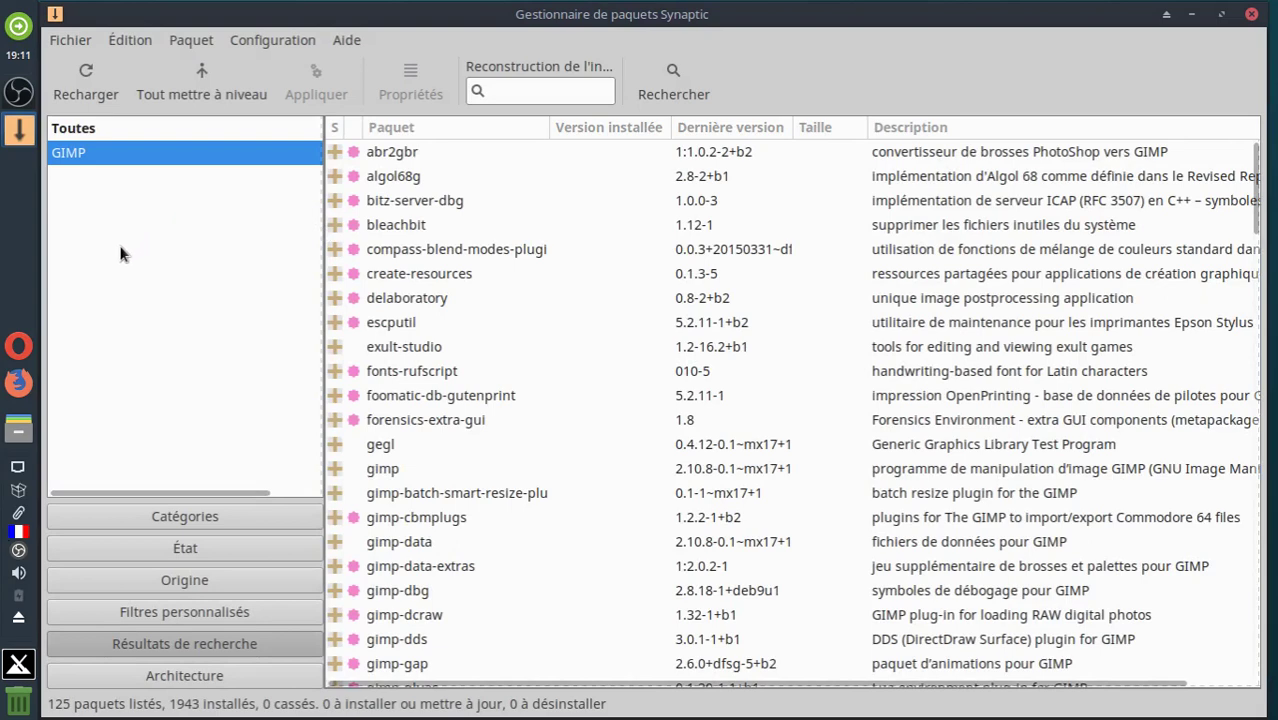
pyautogui.click(223, 516)
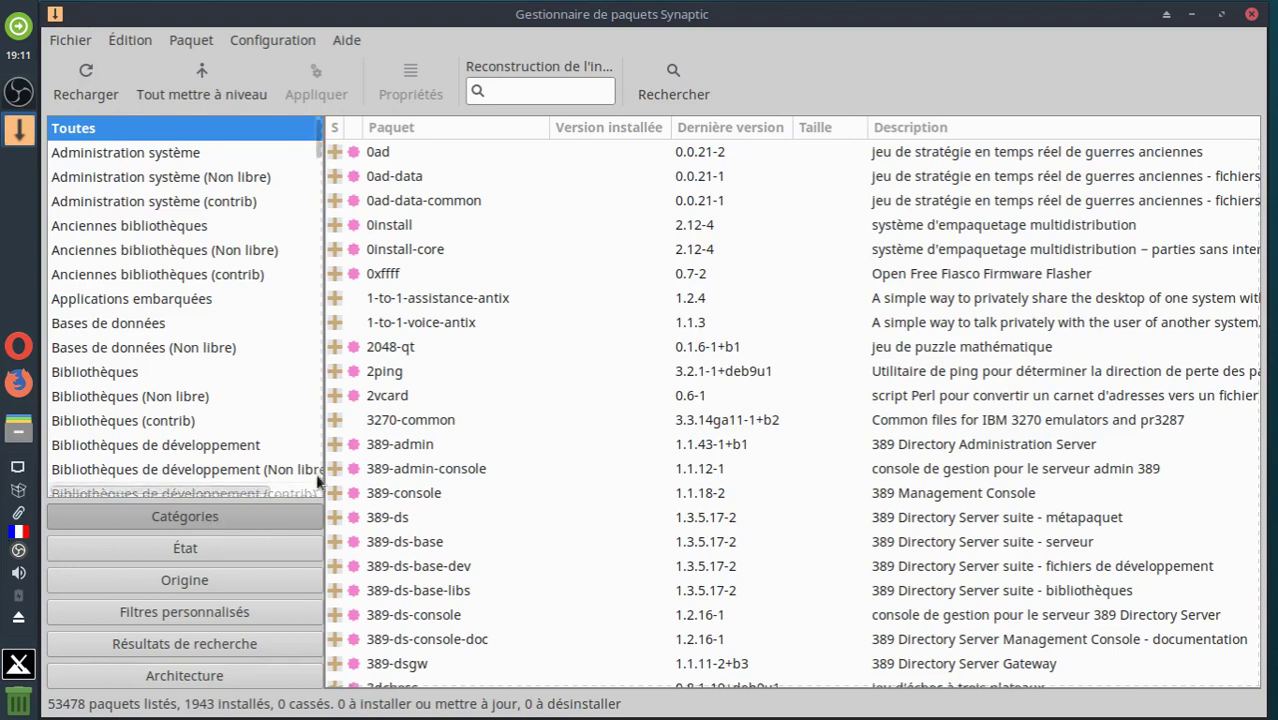
# Step: Browse the packages in the system administration, contrib and development library, and communication categories, ending on Communication
pyautogui.click(152, 155)
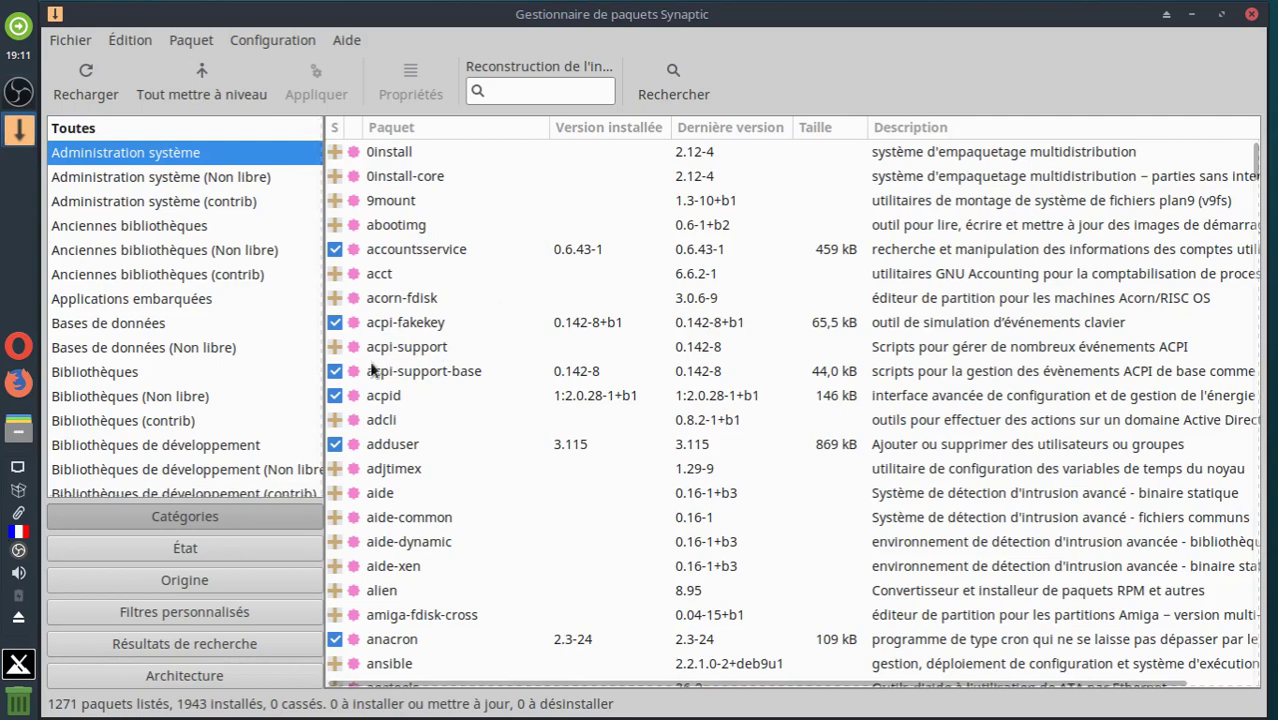
pyautogui.scroll(-3, 190, 264)
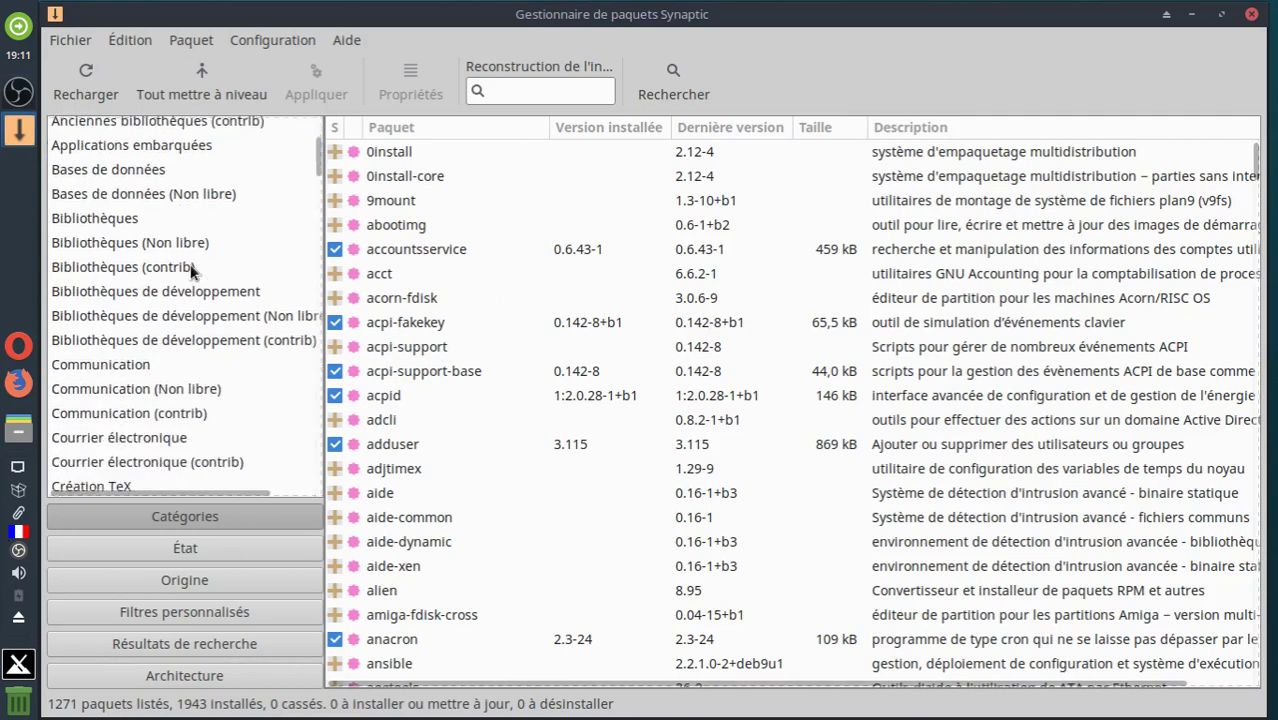
pyautogui.click(117, 267)
pyautogui.click(123, 291)
pyautogui.click(128, 314)
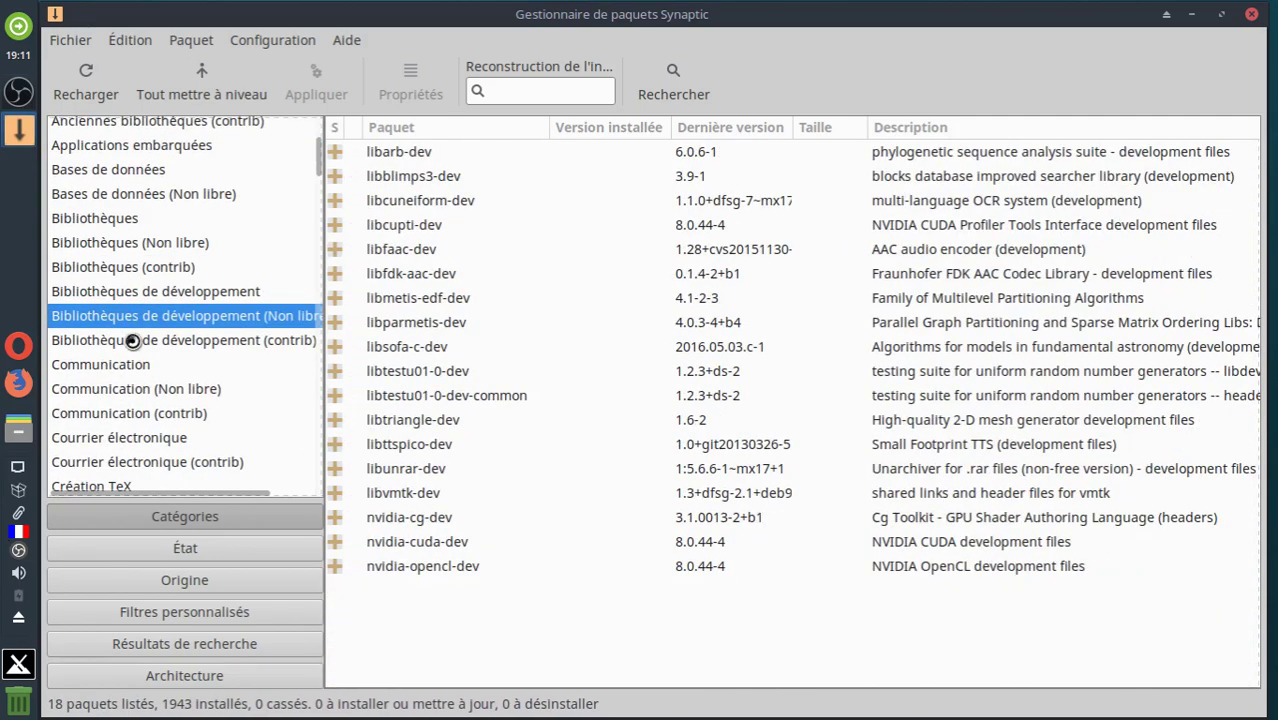
pyautogui.click(132, 340)
pyautogui.click(131, 364)
pyautogui.click(141, 389)
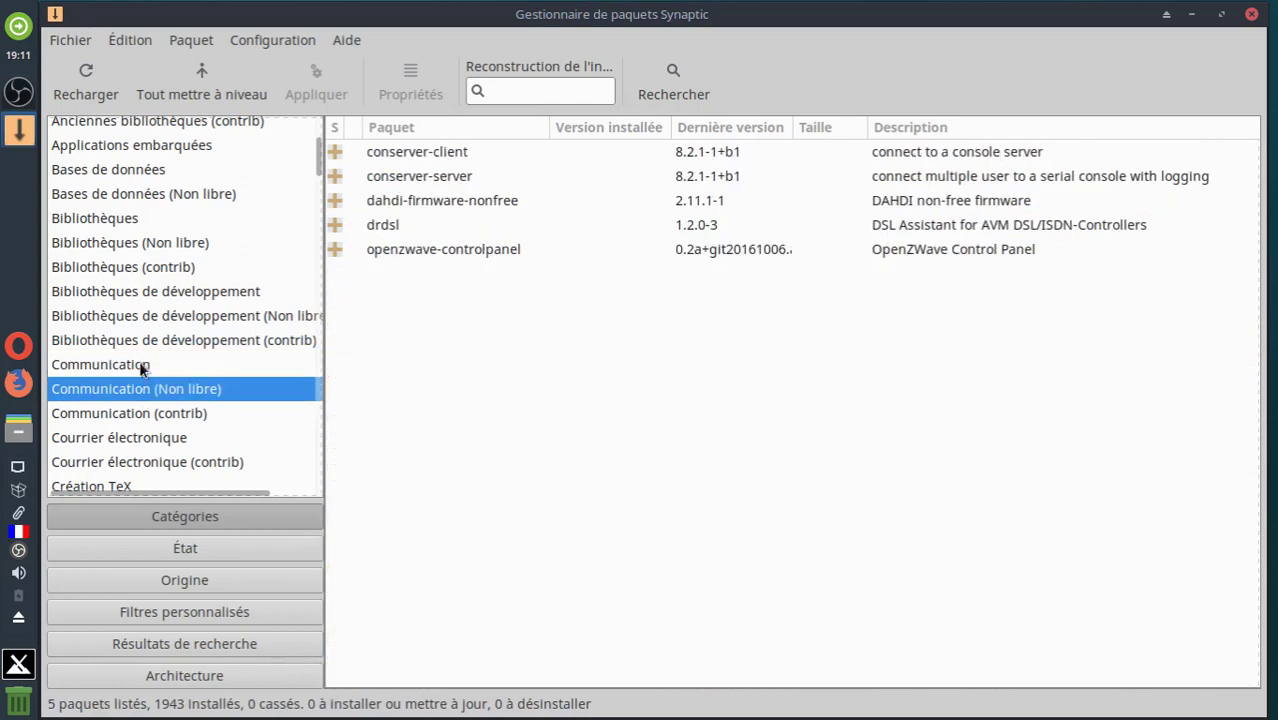
pyautogui.click(131, 367)
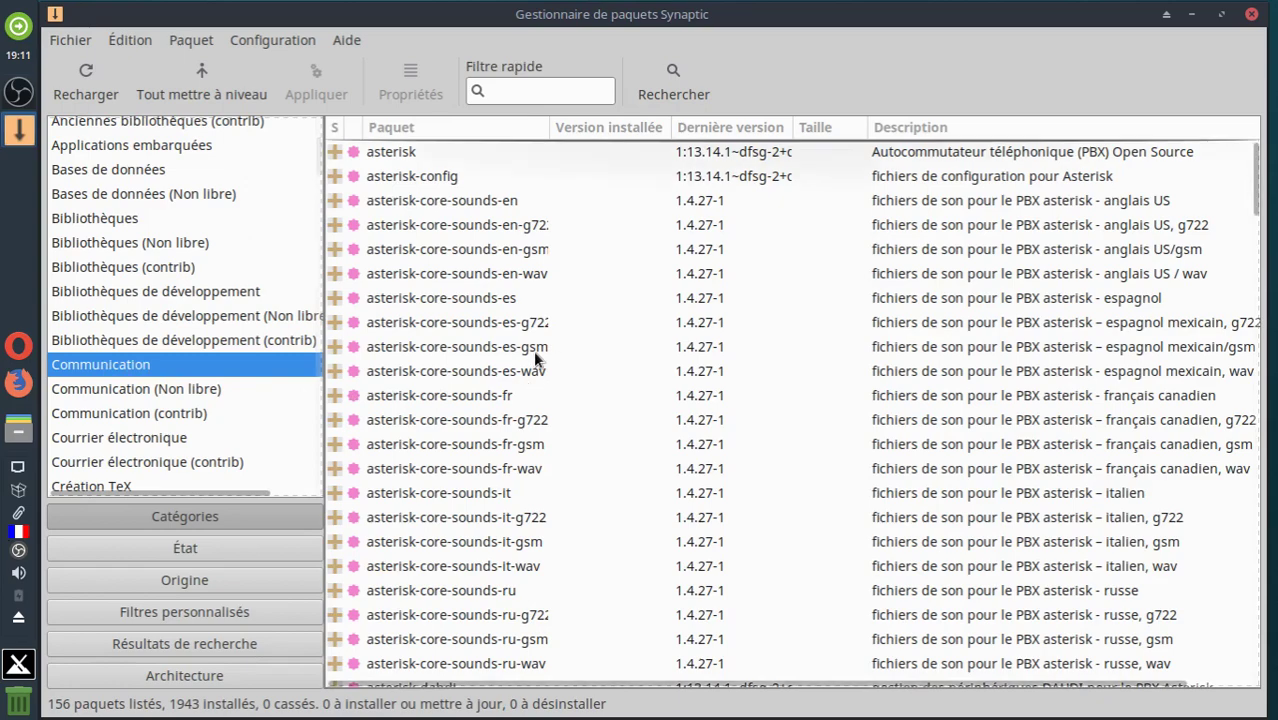
# Step: Show the packages of all categories, look through the full list and return to its beginning
pyautogui.scroll(3, 296, 282)
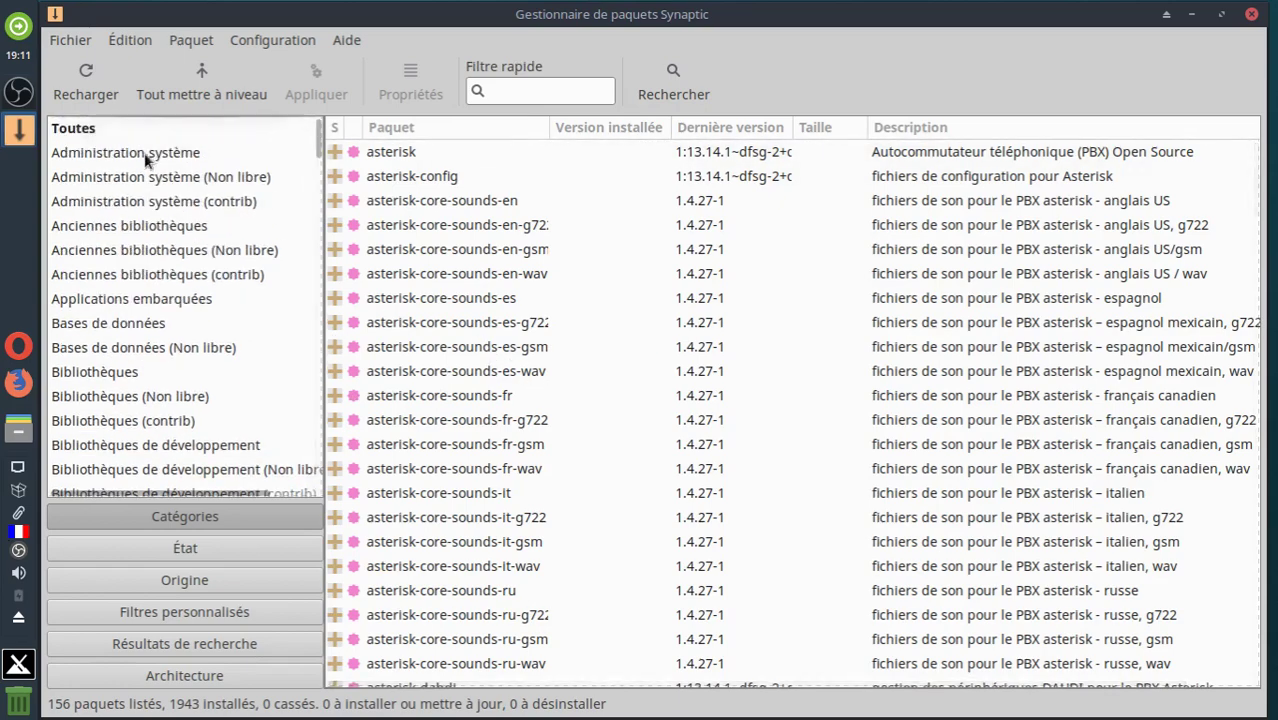
pyautogui.click(86, 129)
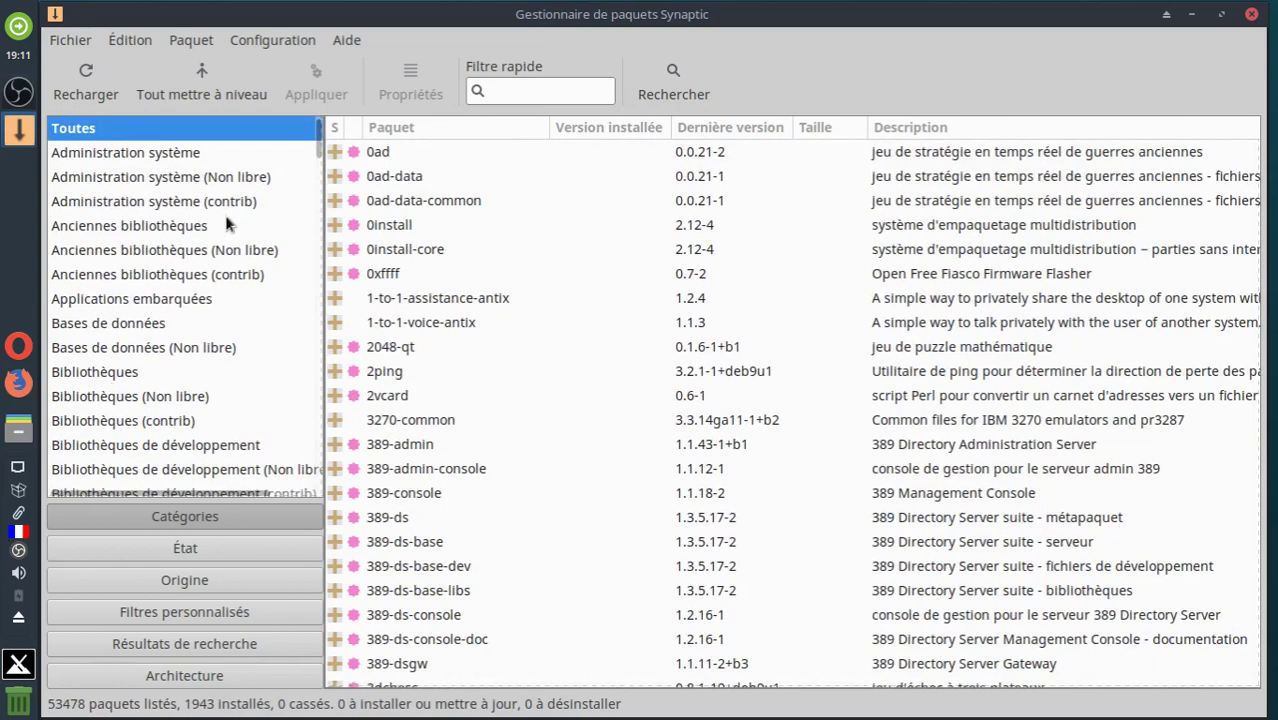
pyautogui.scroll(-20, 662, 337)
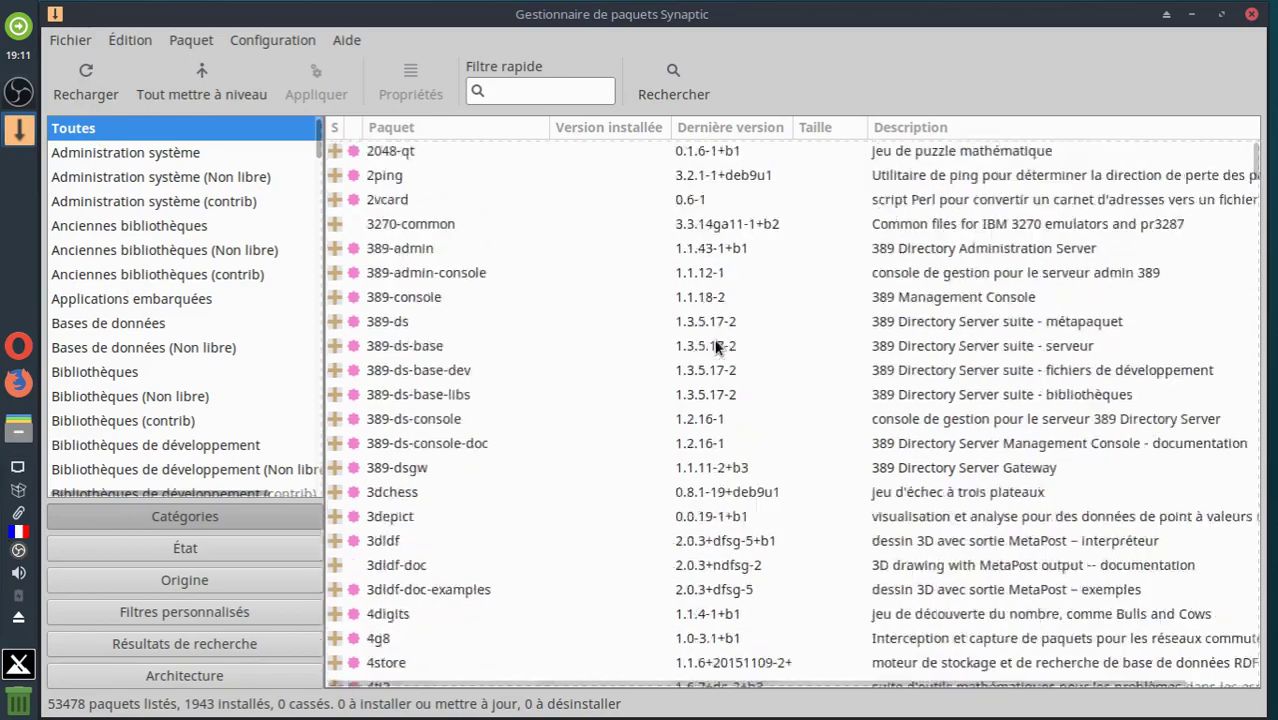
pyautogui.scroll(-20, 843, 397)
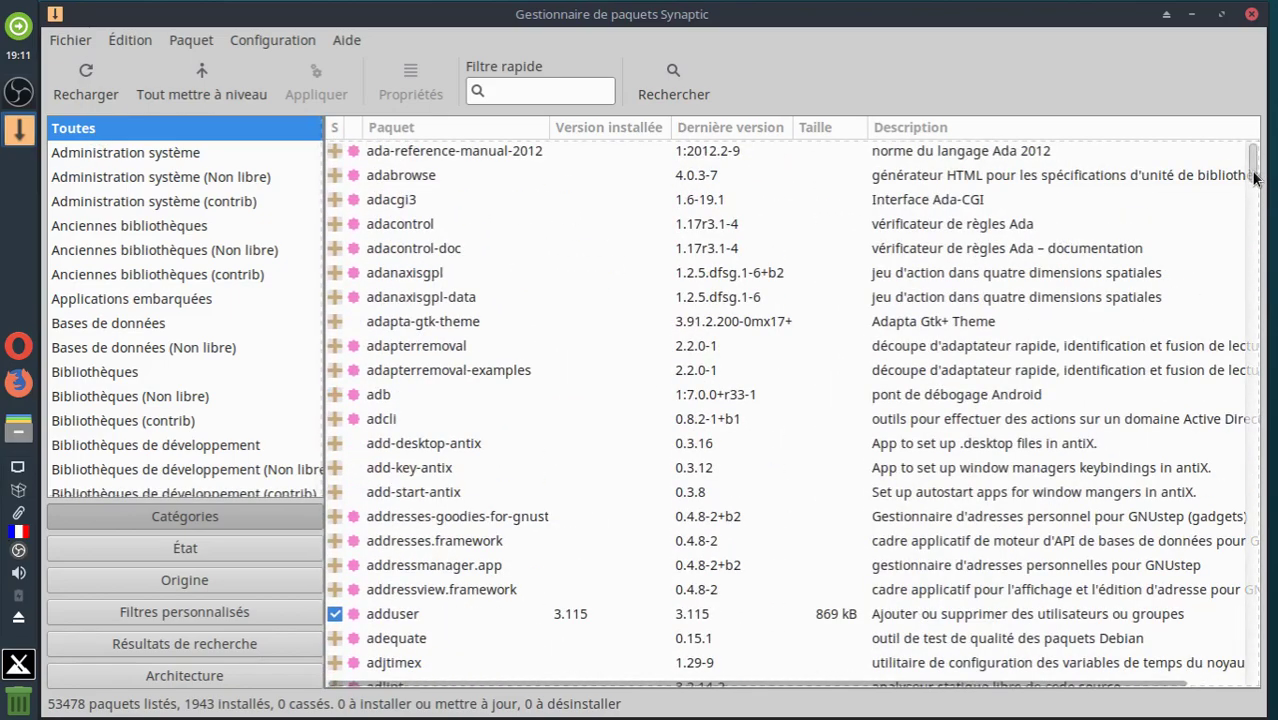
pyautogui.moveTo(1254, 177)
pyautogui.mouseDown()
pyautogui.moveTo(1246, 436)
pyautogui.moveTo(1252, 172)
pyautogui.mouseUp()
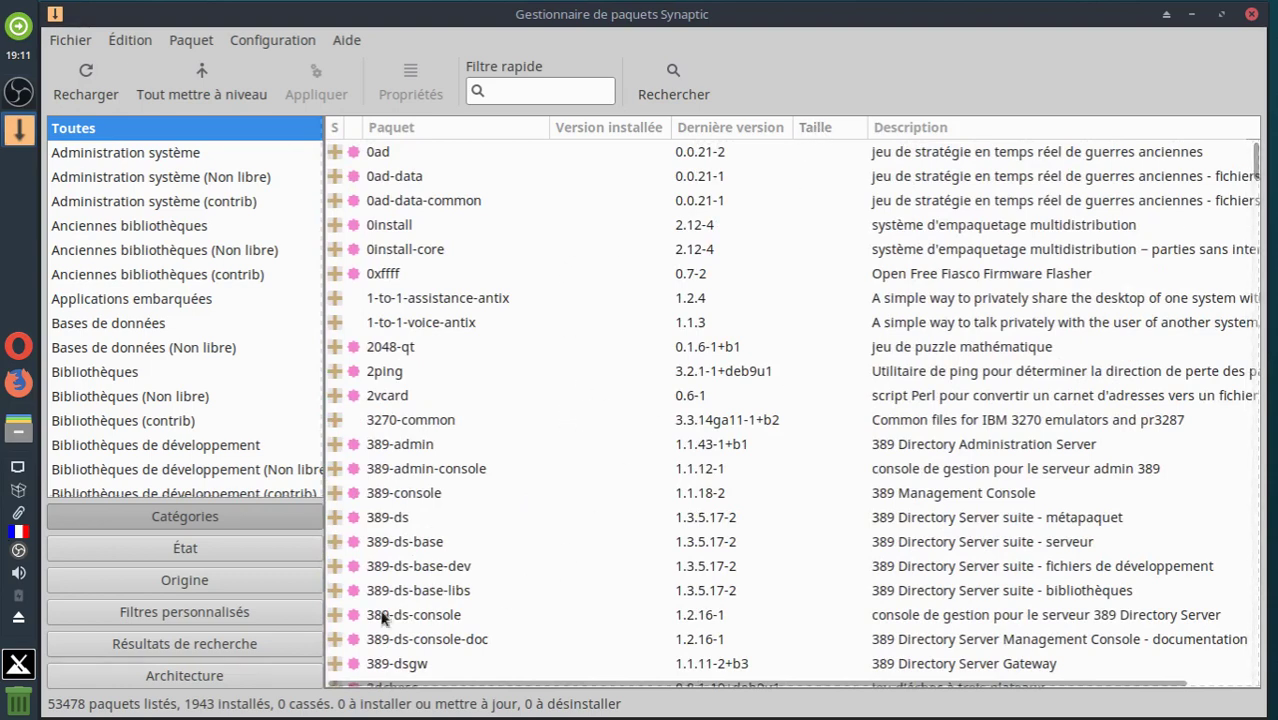
# Step: Minimise the package manager and switch to the OBS window
pyautogui.click(1191, 14)
pyautogui.click(18, 92)
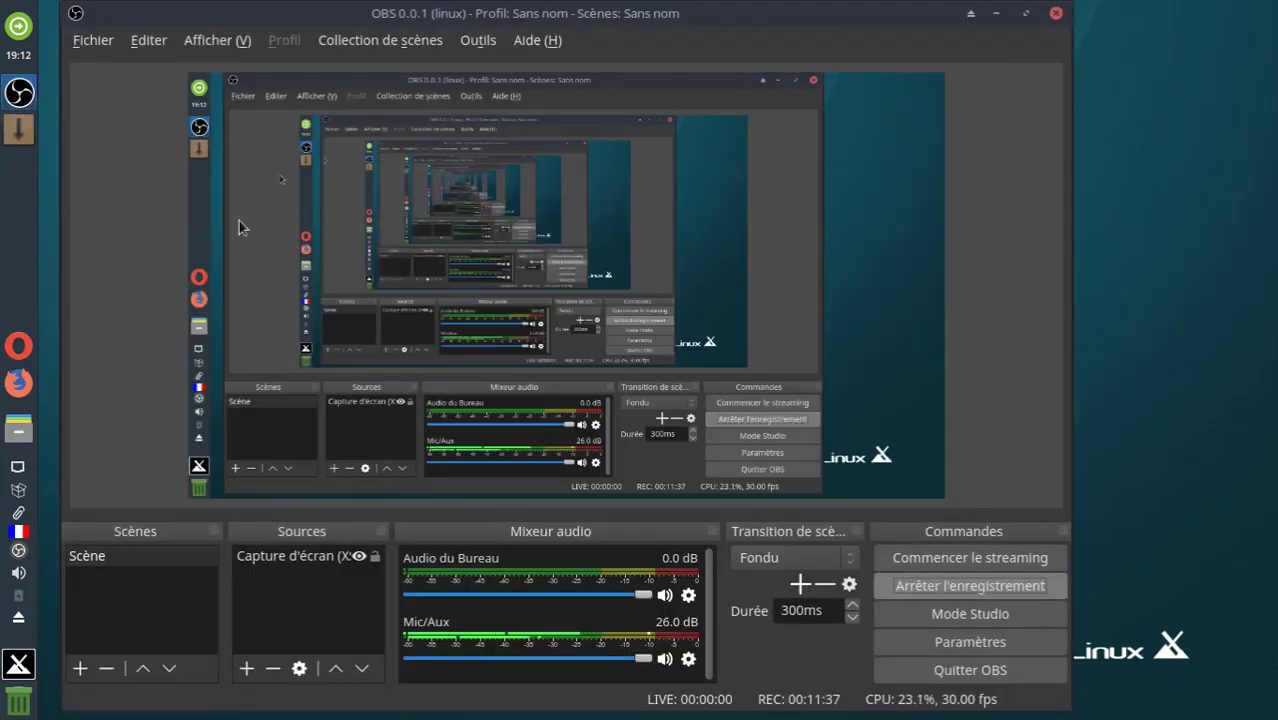